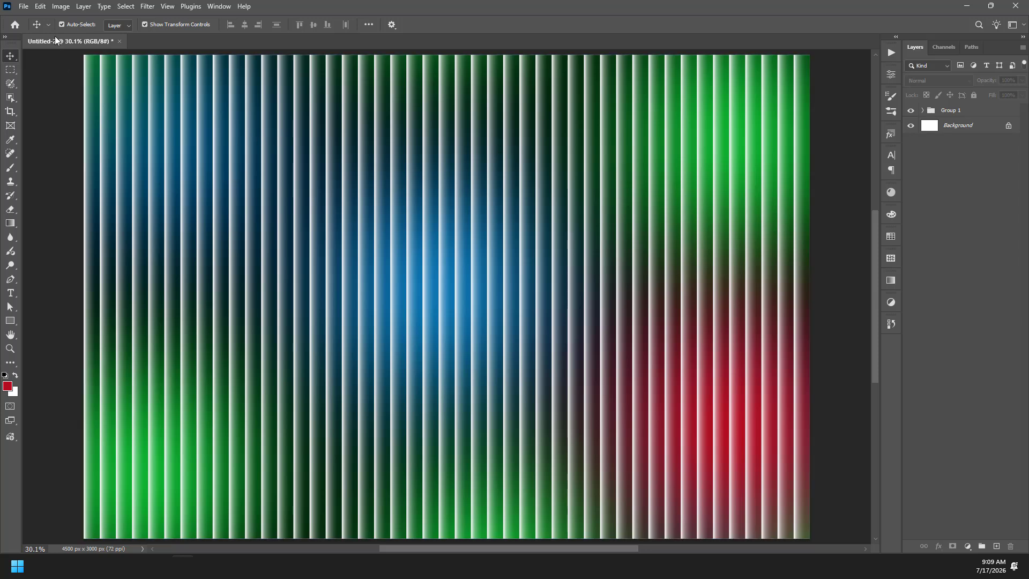
Step: Create a new 4500 x 3000 px RGB document at 72 ppi with a white background
click(23, 6)
click(32, 16)
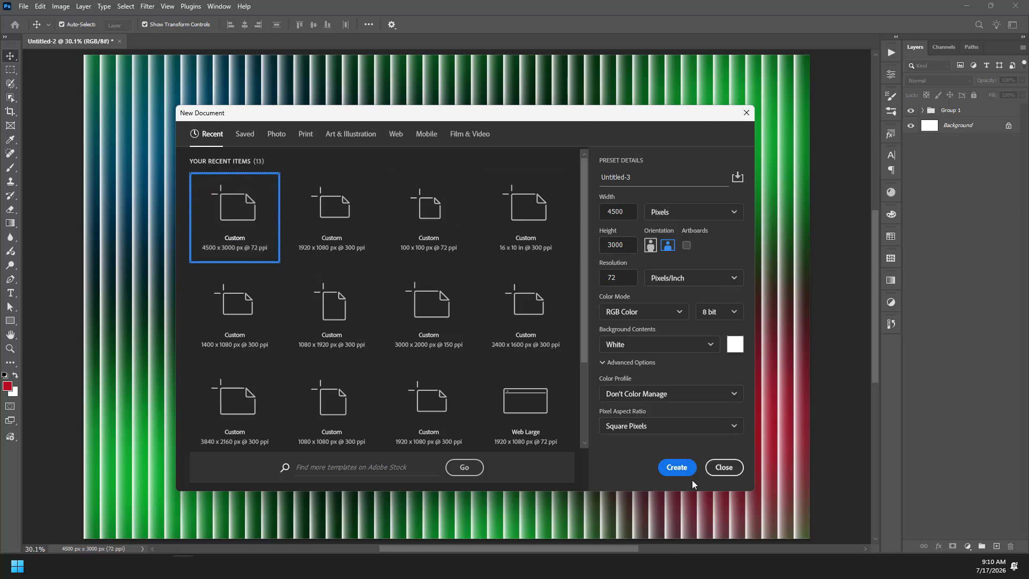
click(678, 468)
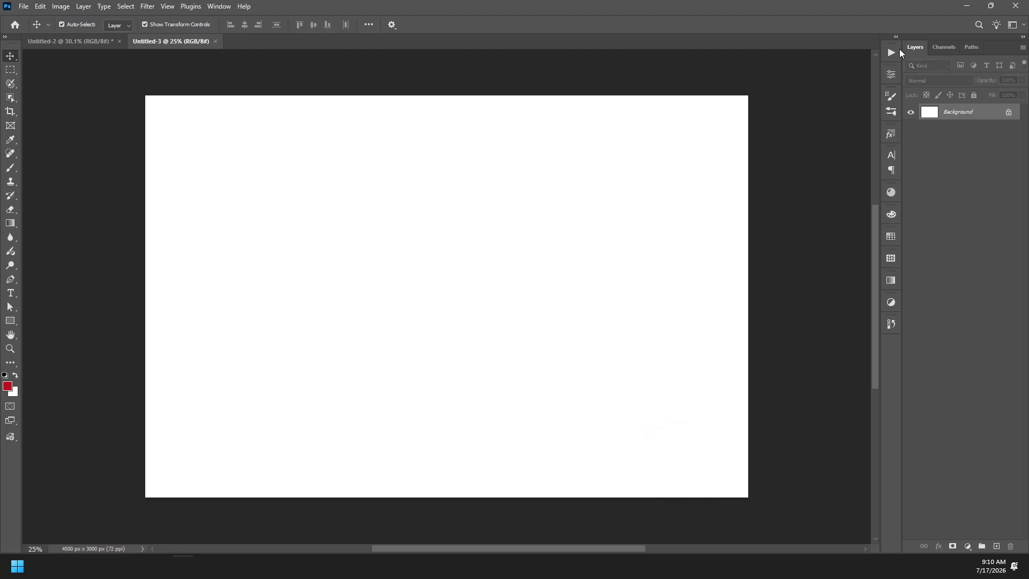
Step: Run the Play Me action from the Background Effect set on the blank document and continue through its message
click(895, 51)
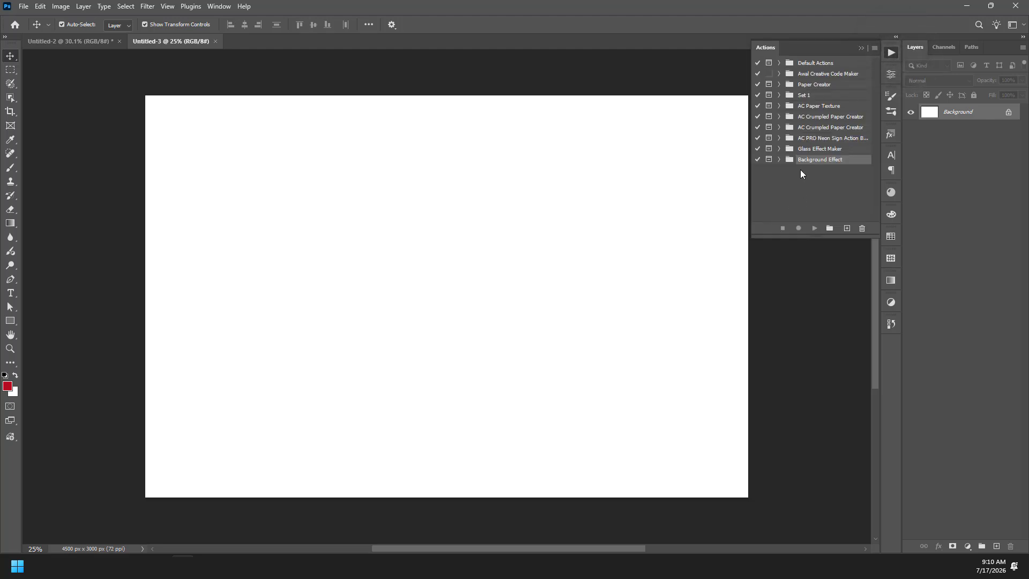
click(779, 160)
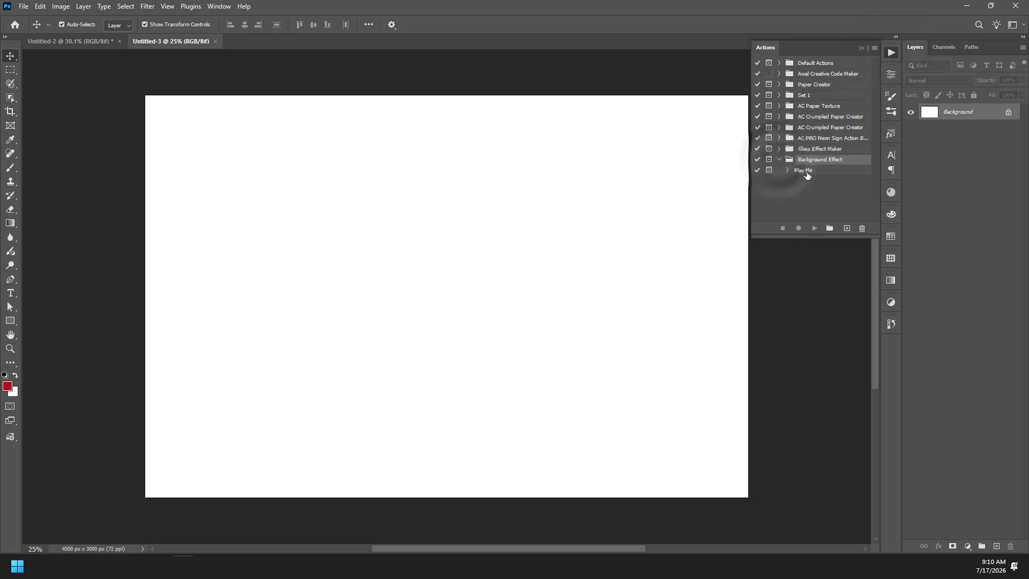
drag(799, 236, 801, 282)
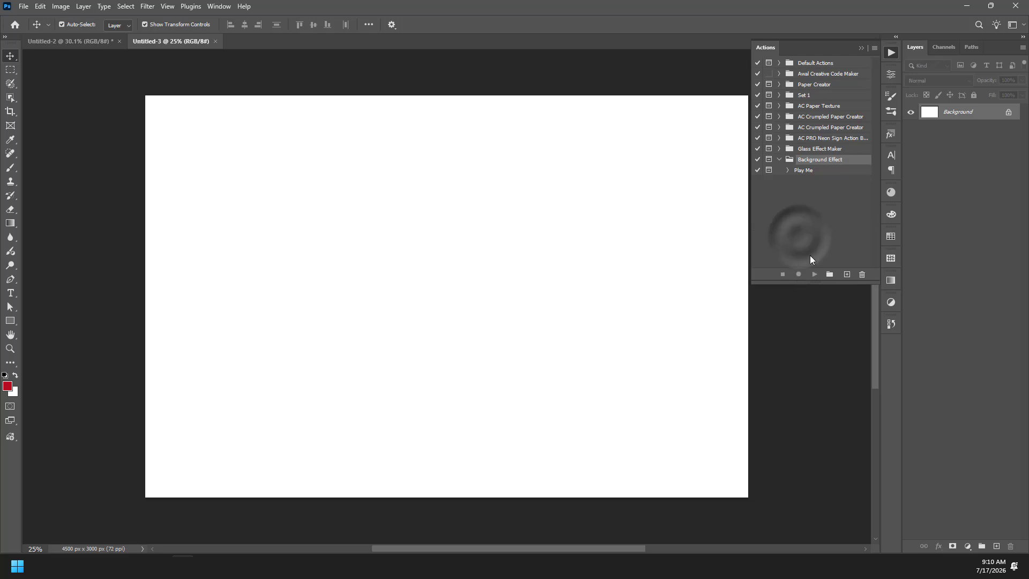
click(824, 171)
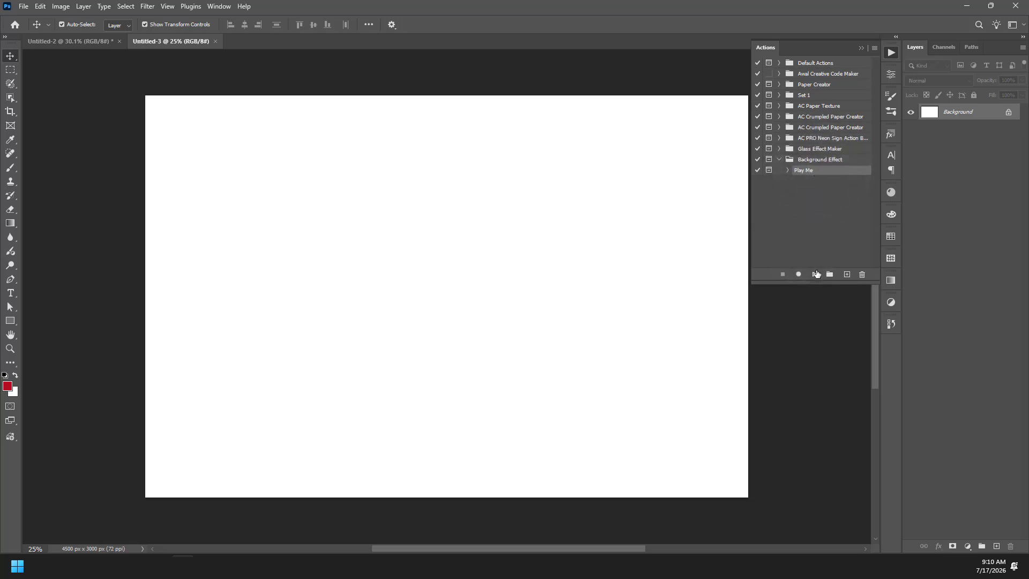
click(813, 275)
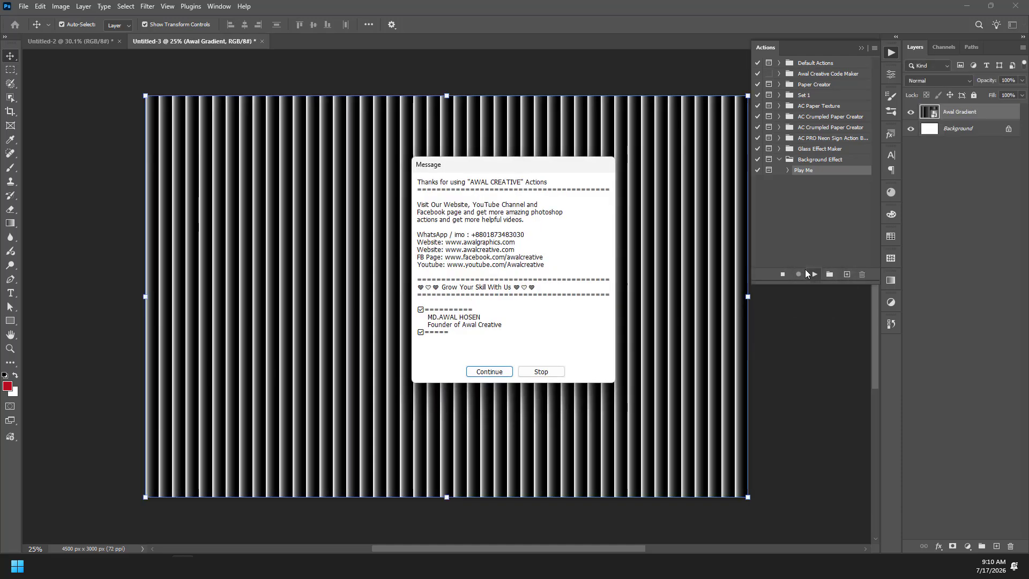
click(474, 374)
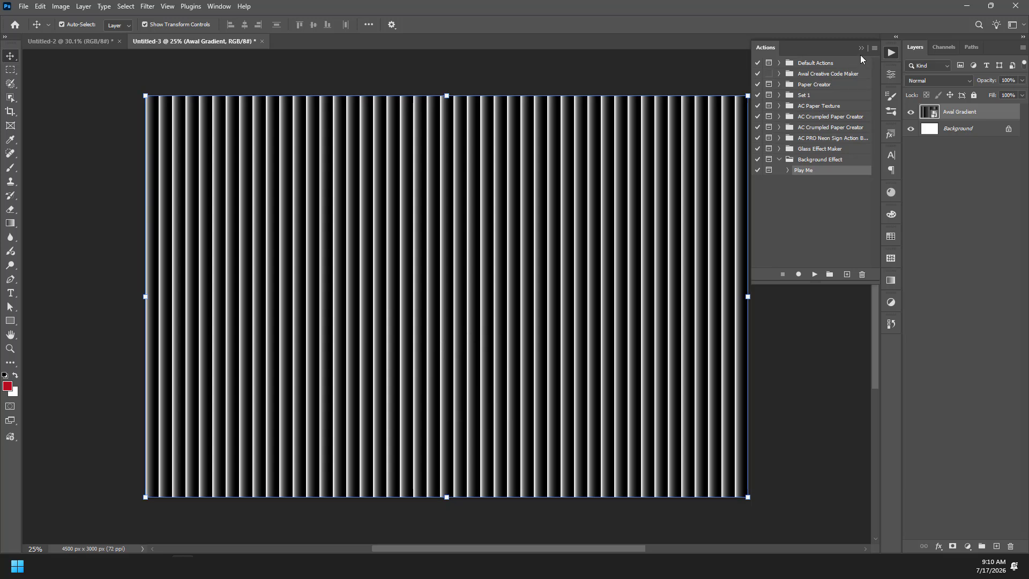
click(861, 49)
Step: Examine the finished colored stripe design in the Untitled-2 document and return to Untitled-3
click(967, 545)
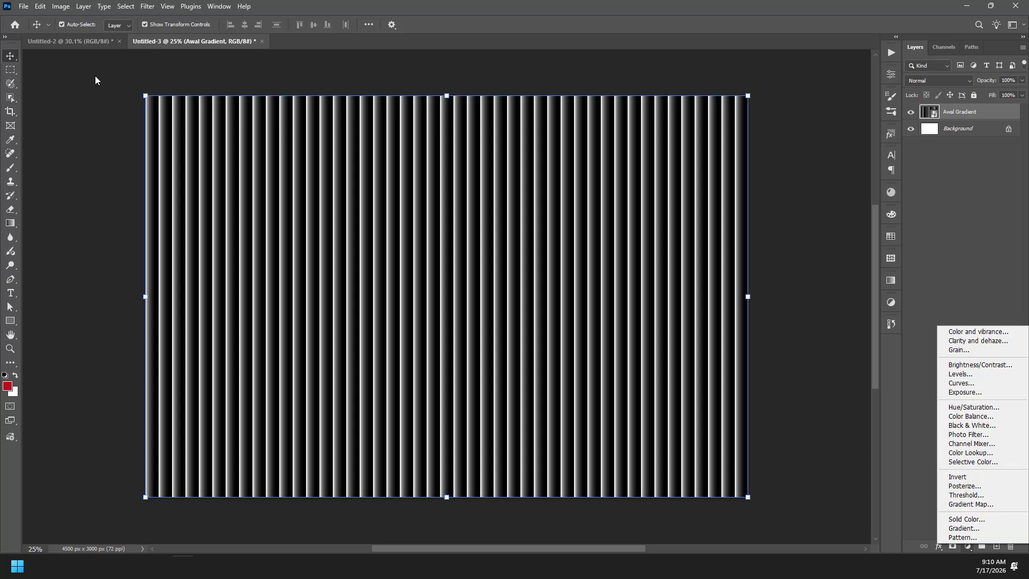
click(91, 37)
click(71, 37)
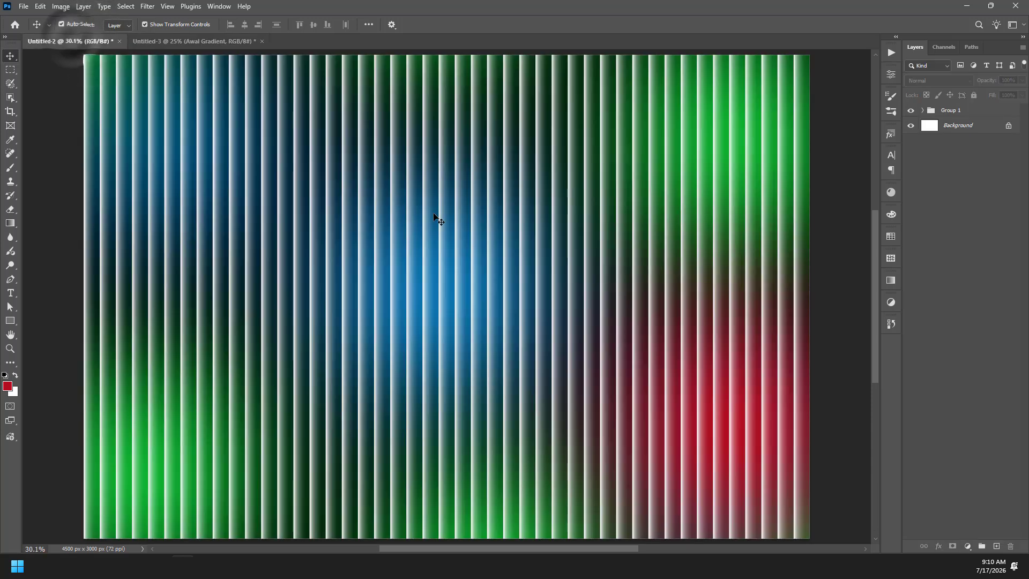
click(226, 41)
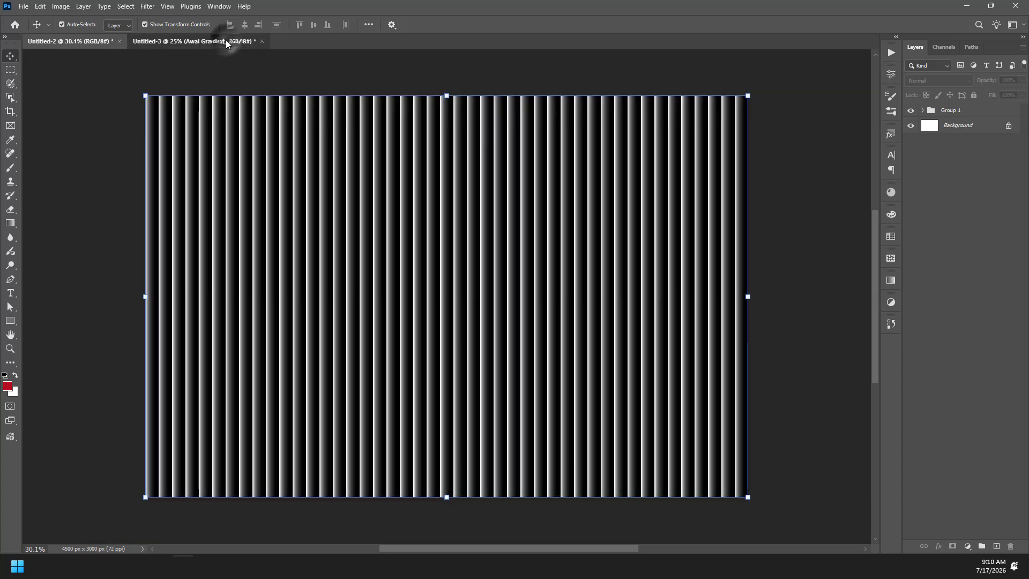
Step: Add a linear Gradient Fill layer above the Awal Gradient layer and bring up its gradient presets
click(968, 545)
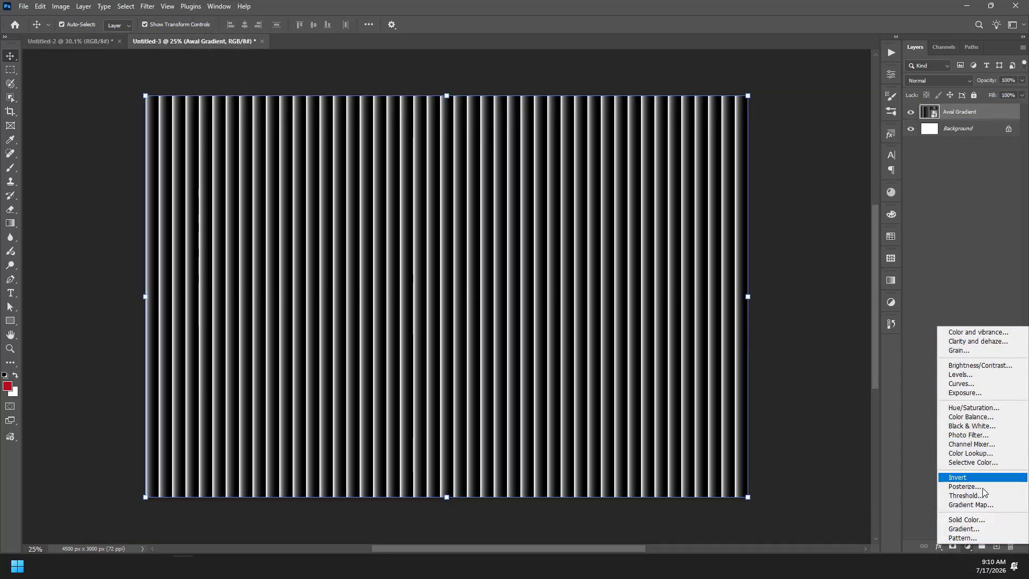
click(976, 529)
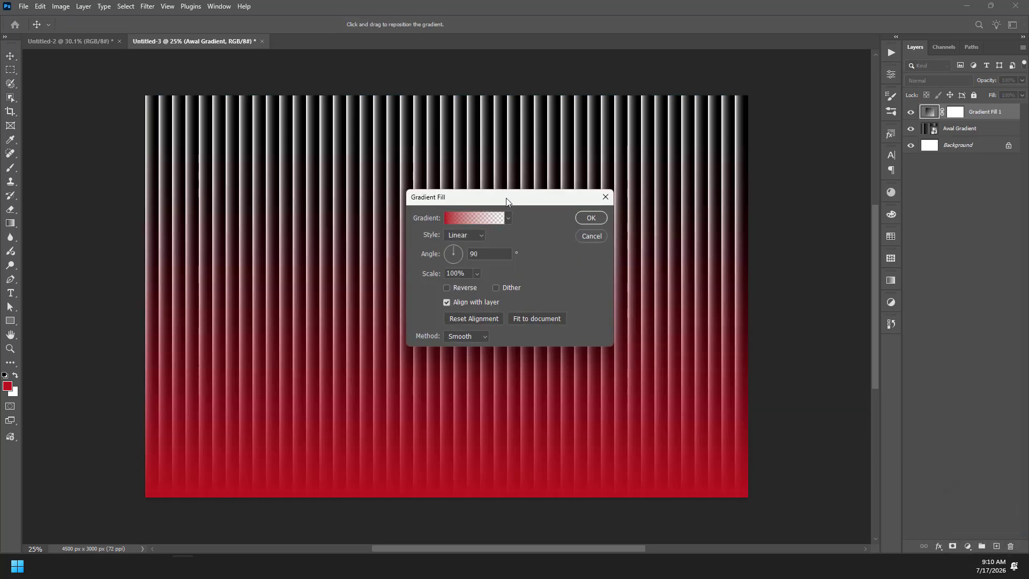
drag(518, 199, 664, 117)
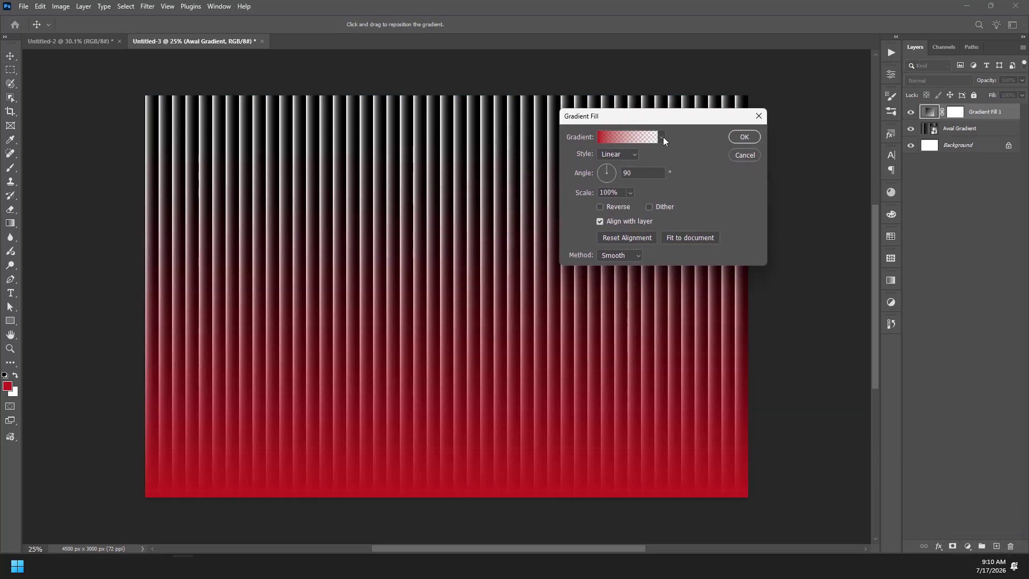
click(662, 138)
scroll(616, 240, down, 3)
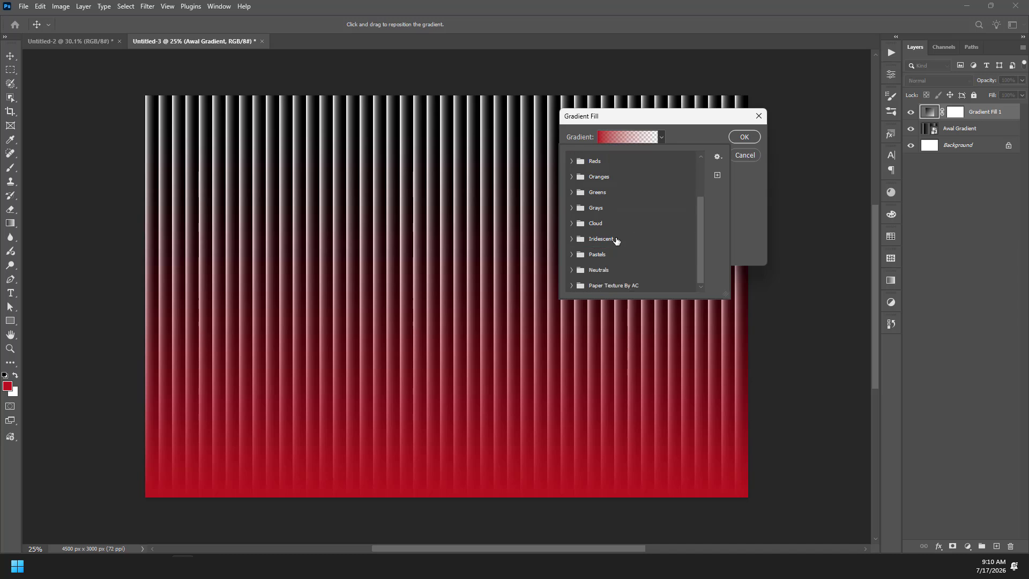
Step: Try a dark slate-blue preset from the Grays group on the gradient fill
click(571, 208)
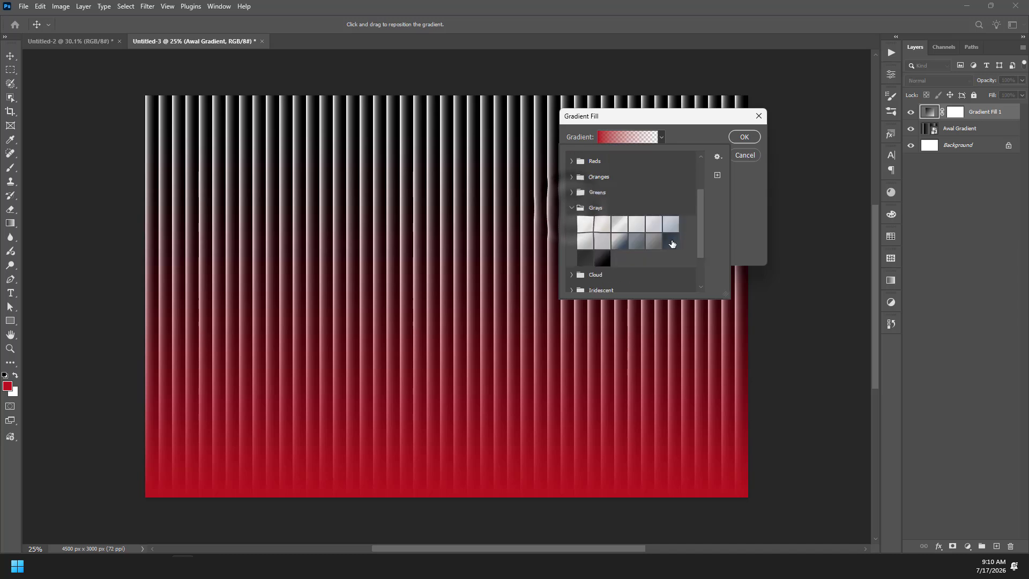
click(670, 241)
click(577, 209)
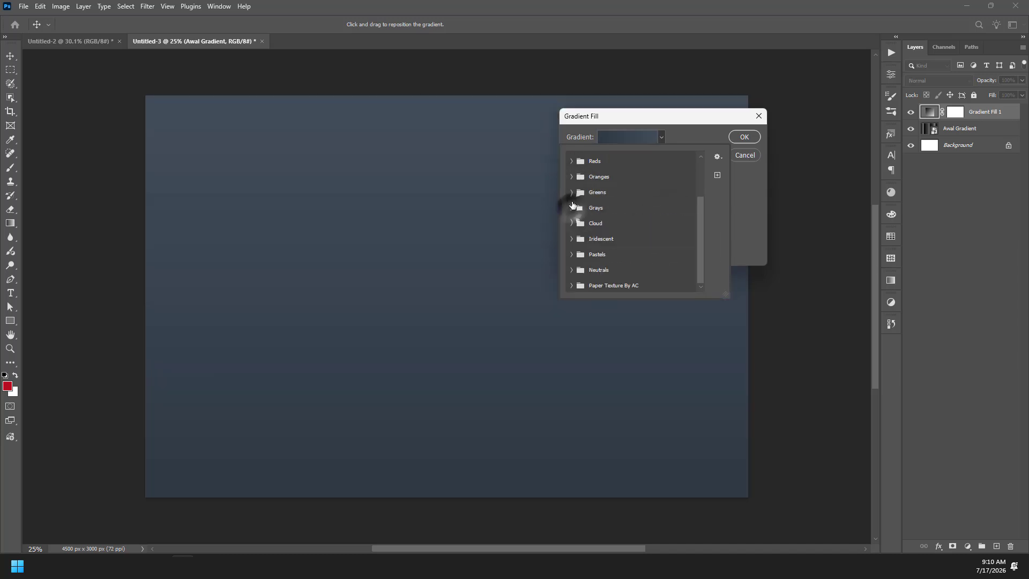
Step: Apply the yellow-to-green Green_15 preset from the Greens group and set the gradient fill layer's blend mode to Screen
click(581, 193)
scroll(638, 229, down, 2)
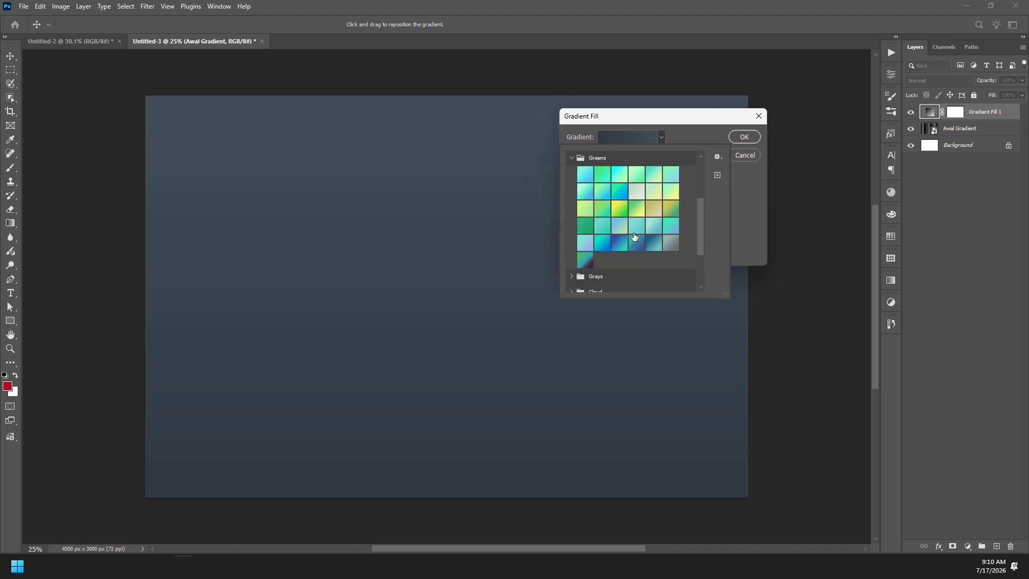
click(618, 213)
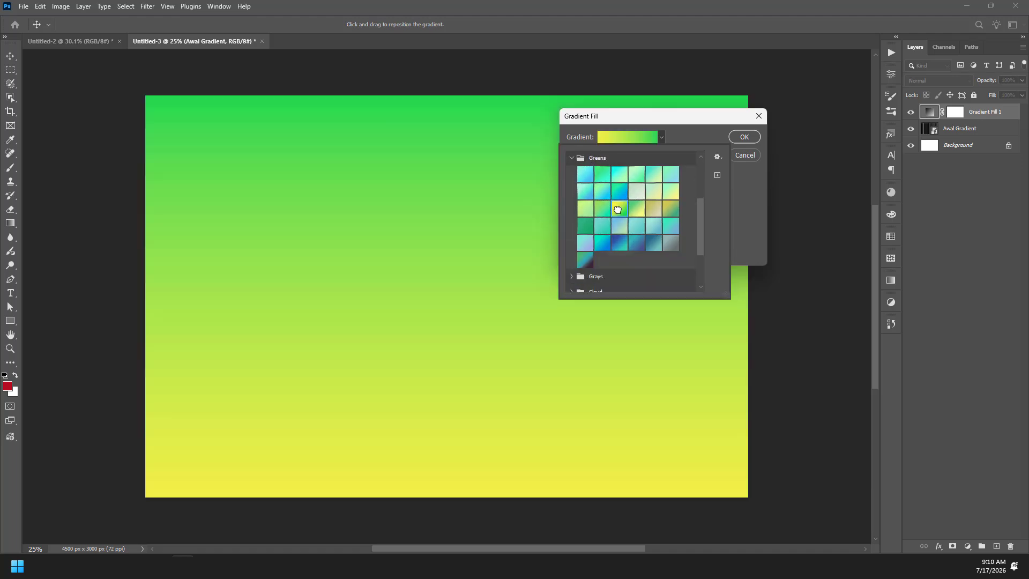
click(740, 136)
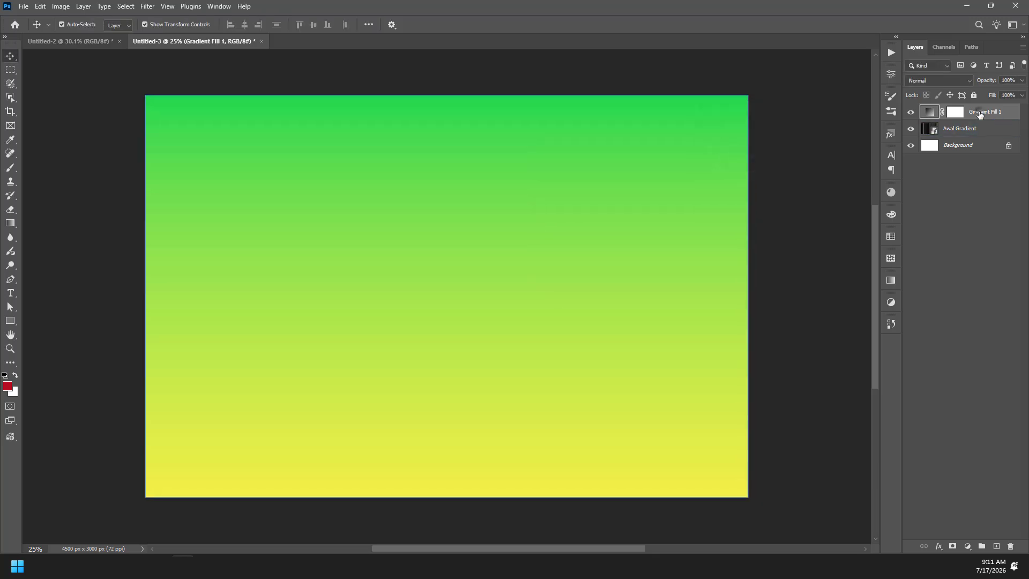
click(946, 81)
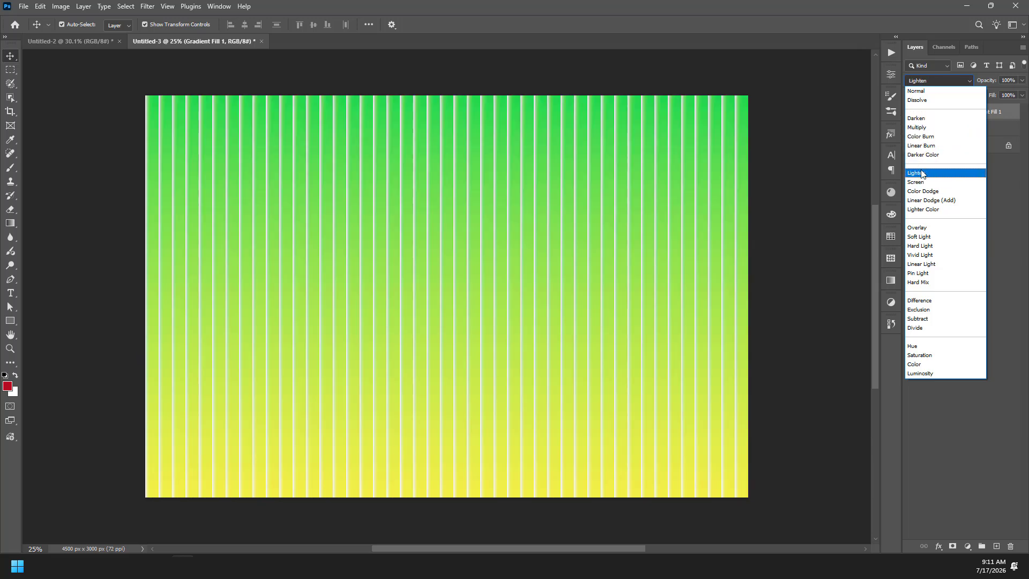
click(921, 179)
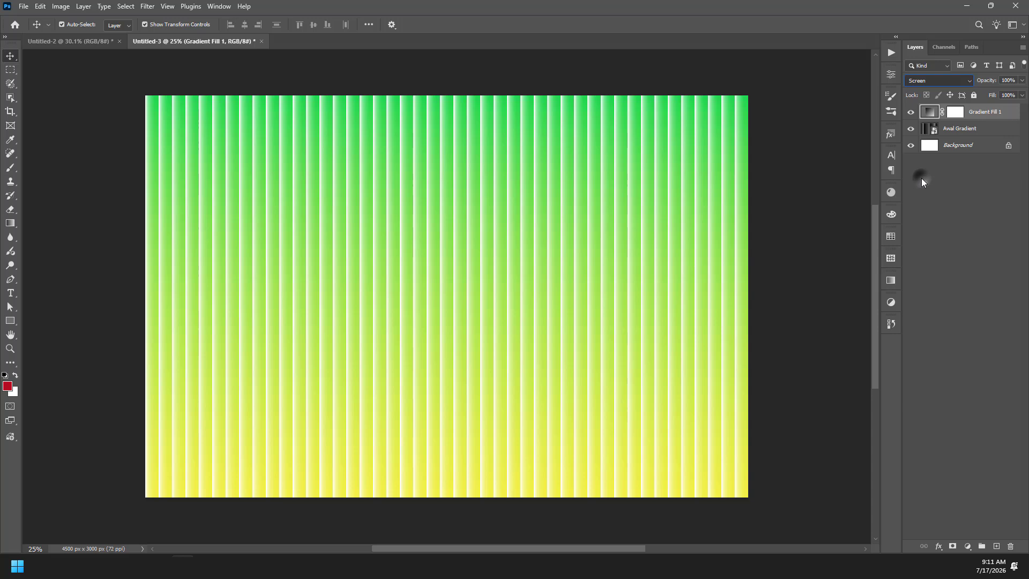
Step: Change the yellow start stop of the fill layer's gradient to orange #ff6000
double_click(929, 111)
click(642, 136)
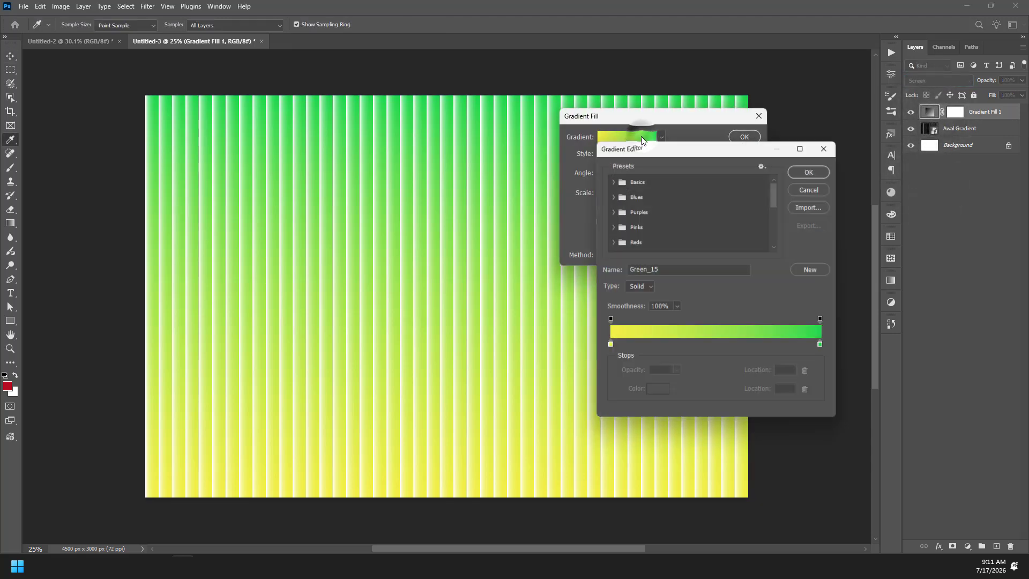
click(608, 346)
click(657, 392)
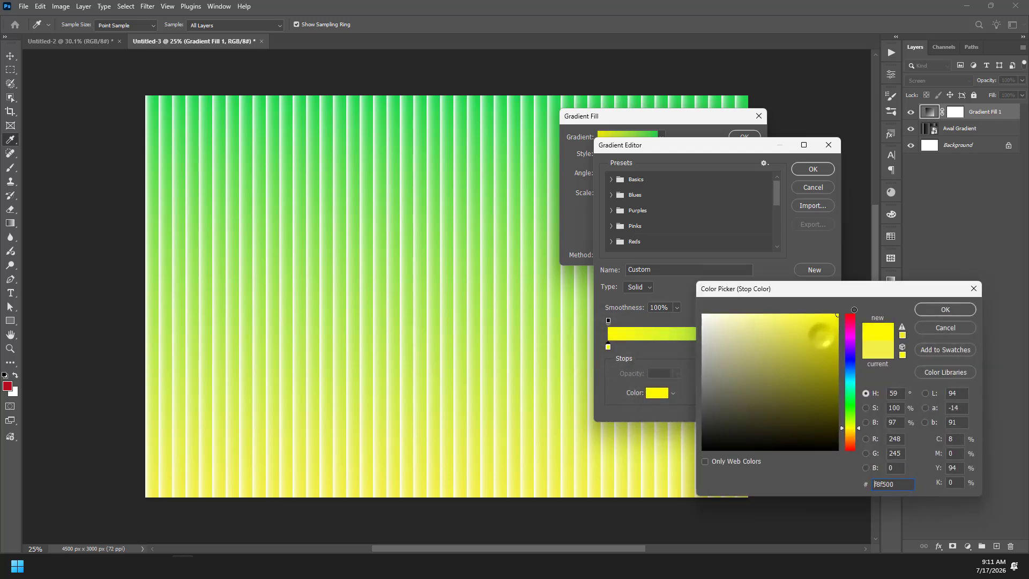
drag(851, 428, 852, 441)
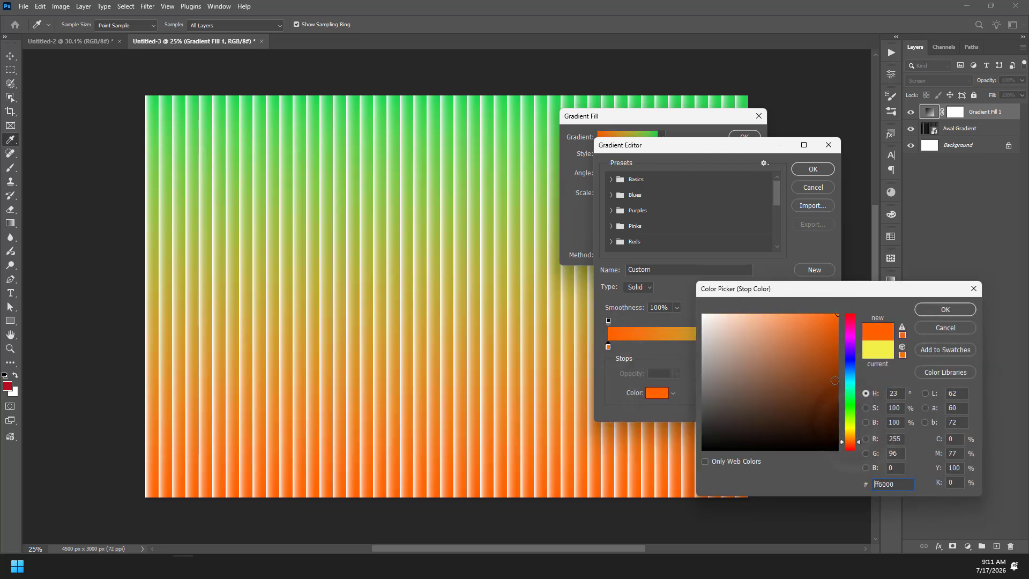
click(928, 310)
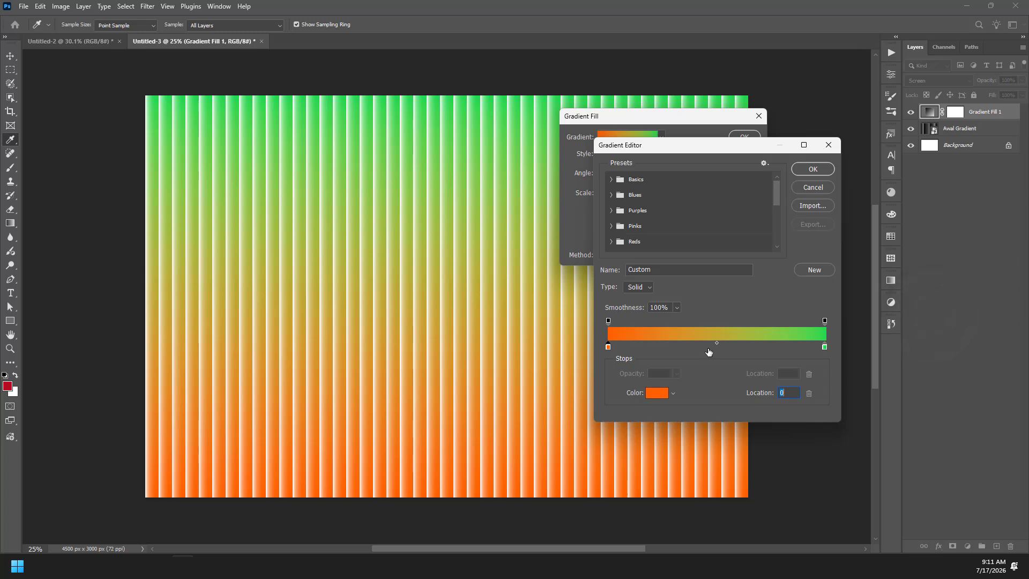
Step: Add a color stop at 46% of the gradient and color it magenta #ff00c0
click(708, 351)
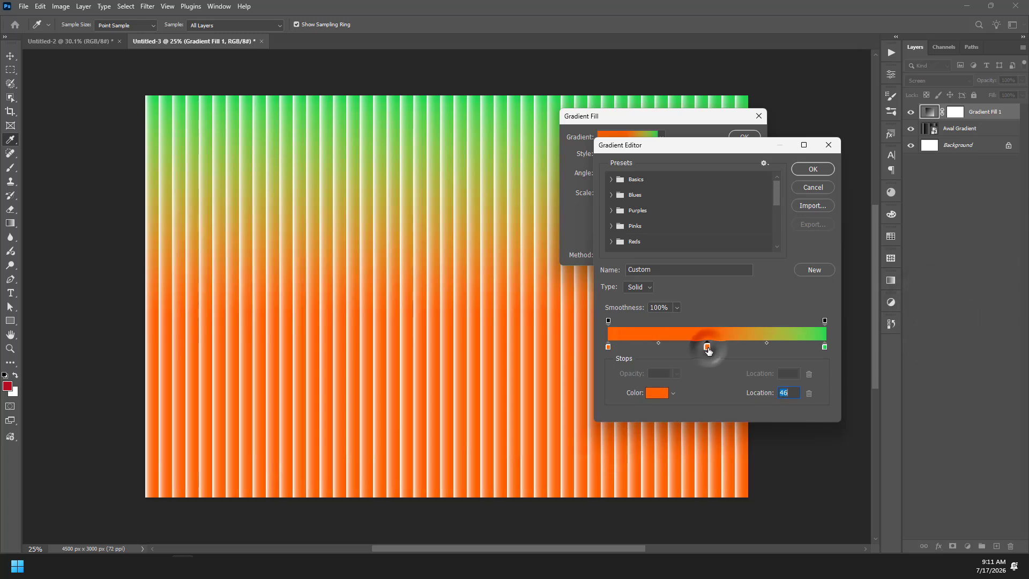
click(665, 399)
drag(854, 352, 851, 330)
click(933, 310)
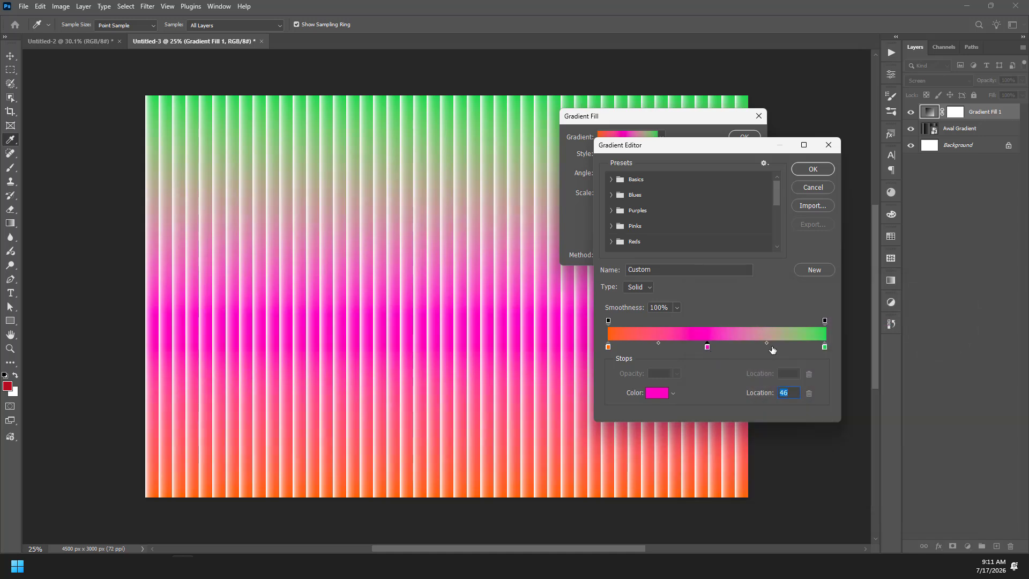
Step: Add a color stop at 75% of the gradient and color it dark blue #06247c
click(772, 349)
click(657, 393)
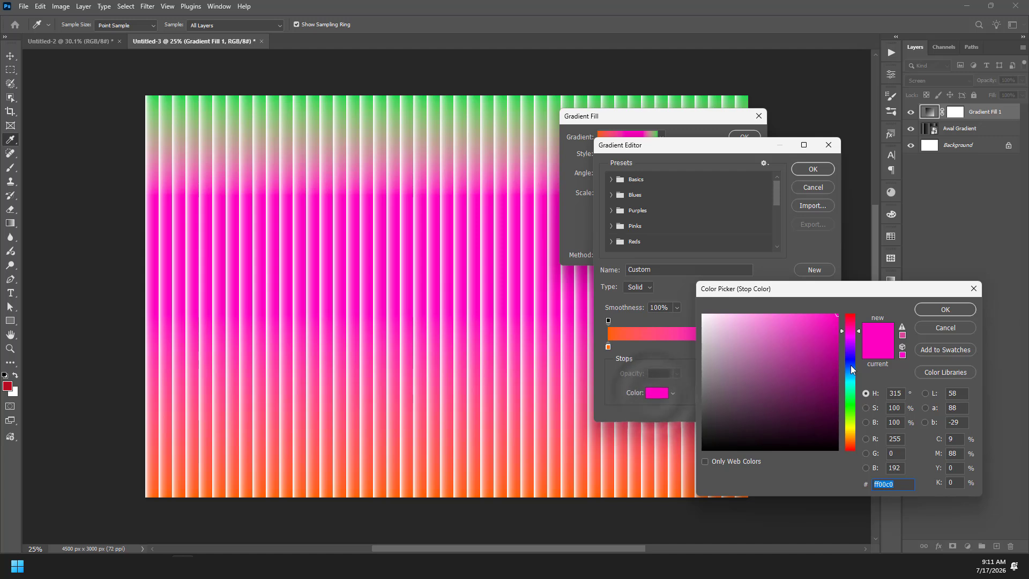
click(851, 365)
click(833, 369)
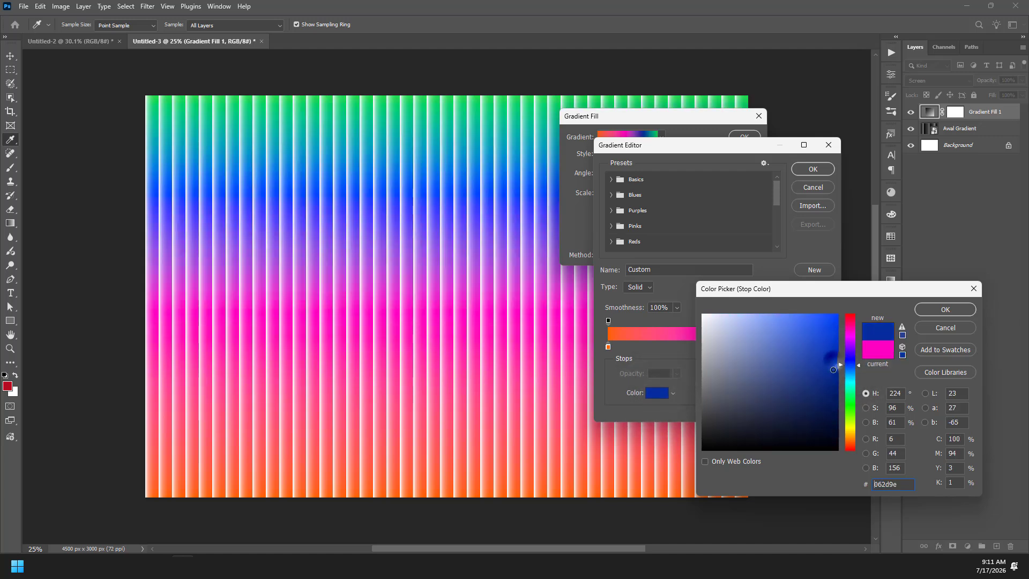
click(832, 384)
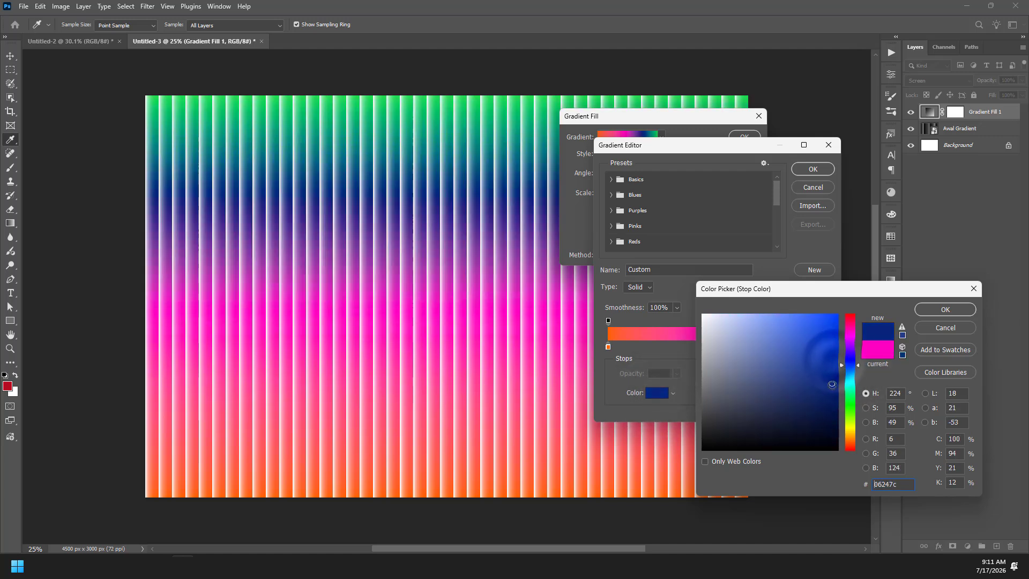
click(932, 313)
Step: Reposition the middle gradient stops, placing the magenta stop at 17% and the dark blue stop at 57%
drag(688, 150, 796, 165)
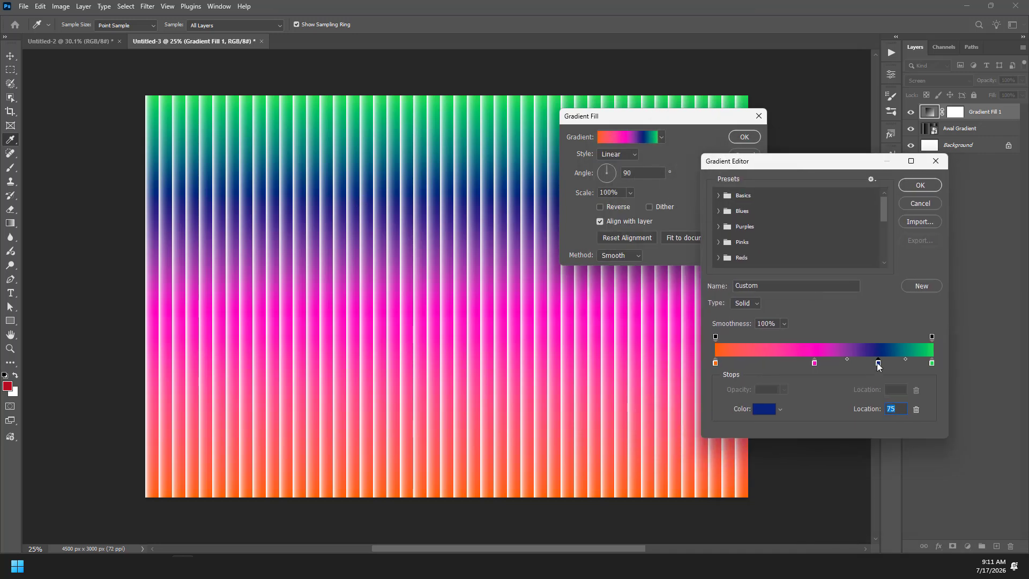
drag(877, 362, 886, 361)
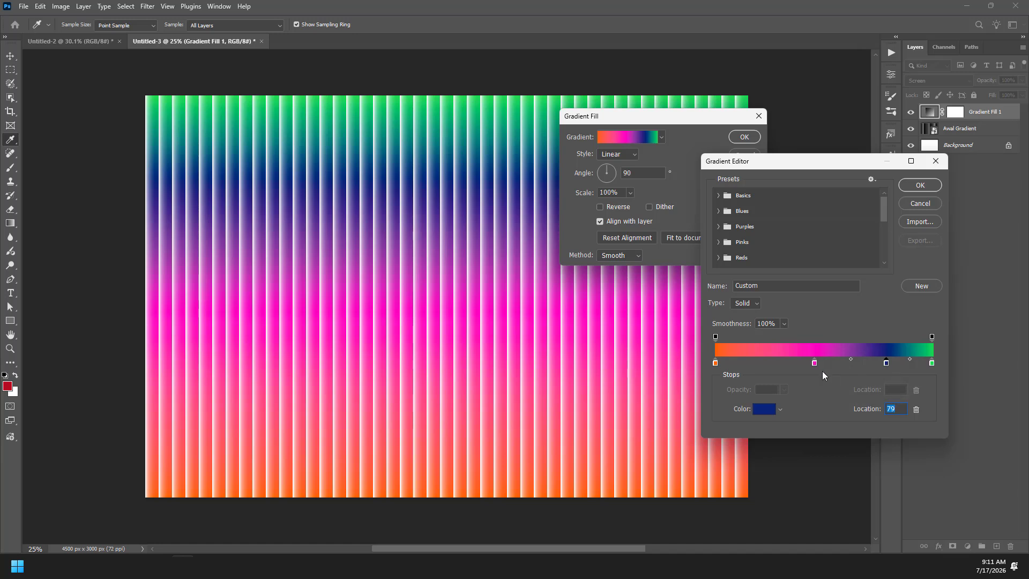
drag(815, 363, 751, 362)
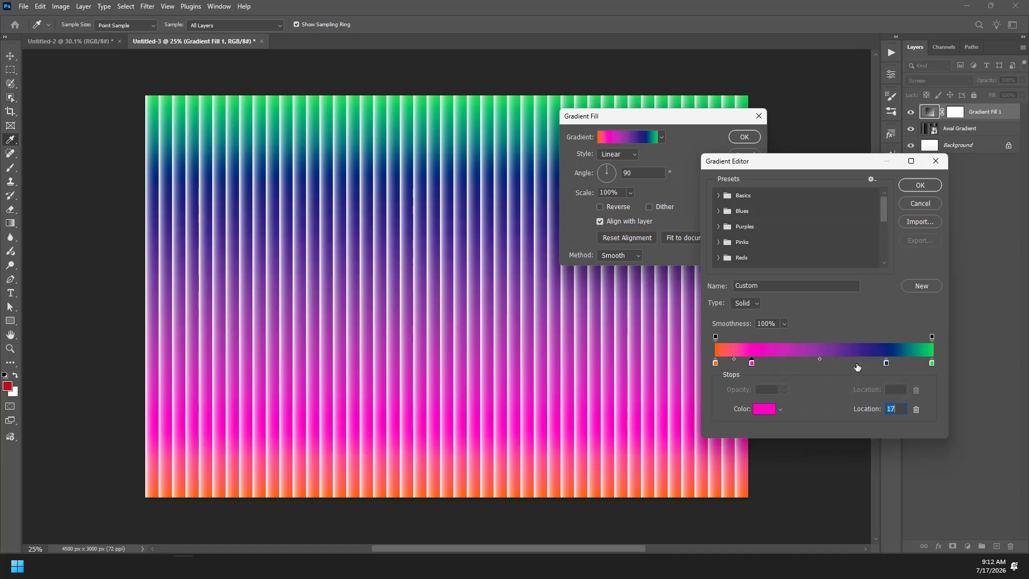
drag(886, 362, 839, 365)
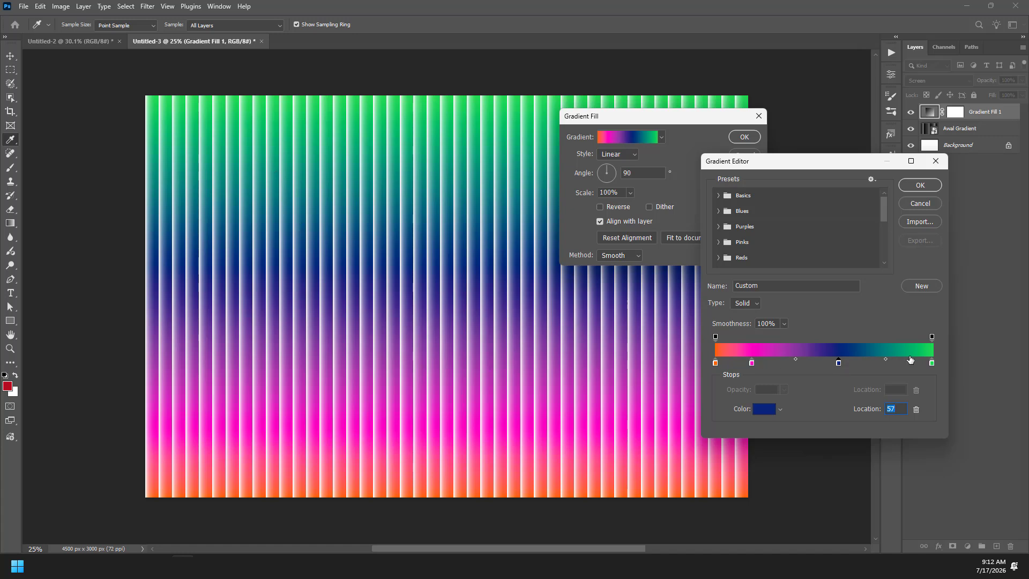
Step: Accept the edited color stops and move the Gradient Fill dialog over the middle of the canvas
click(916, 185)
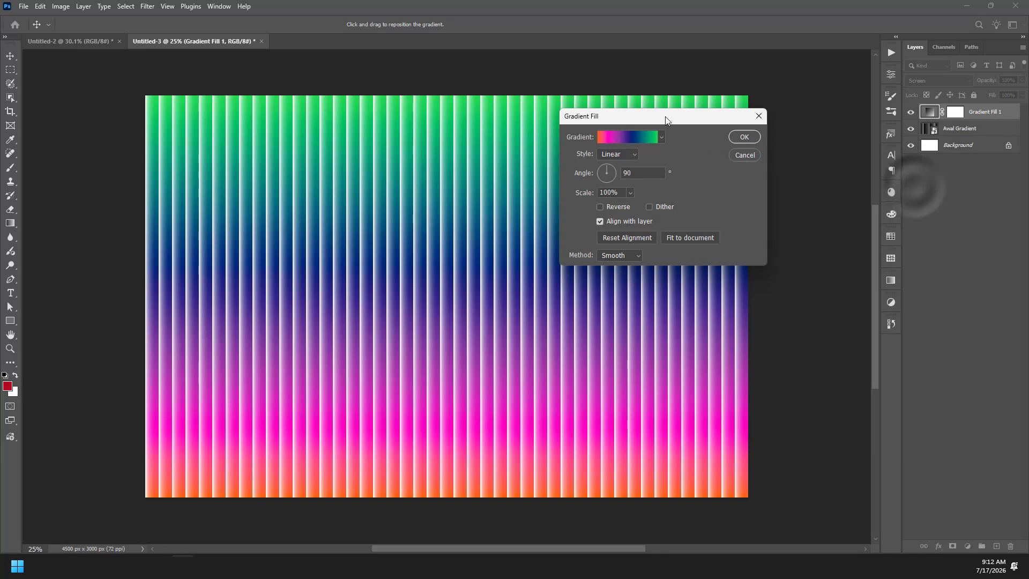
drag(655, 117, 508, 232)
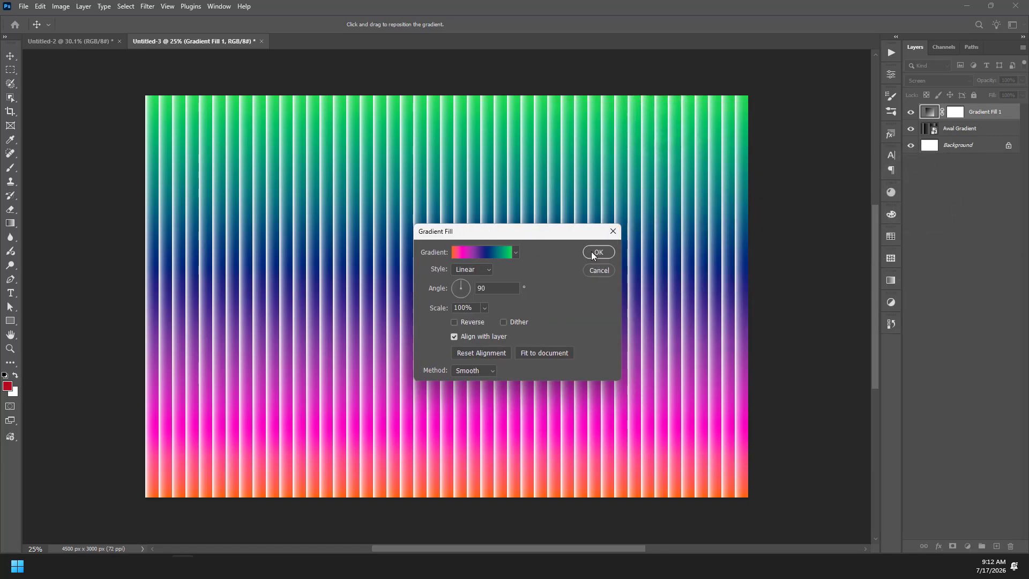
Step: Try angles of 0° and 45° for the linear gradient fill
double_click(495, 289)
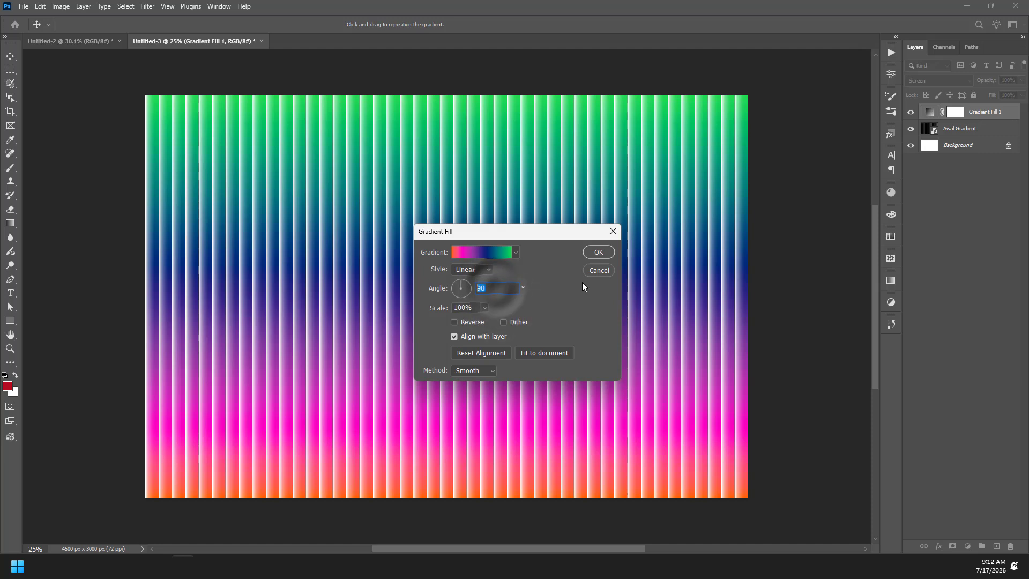
text(0)
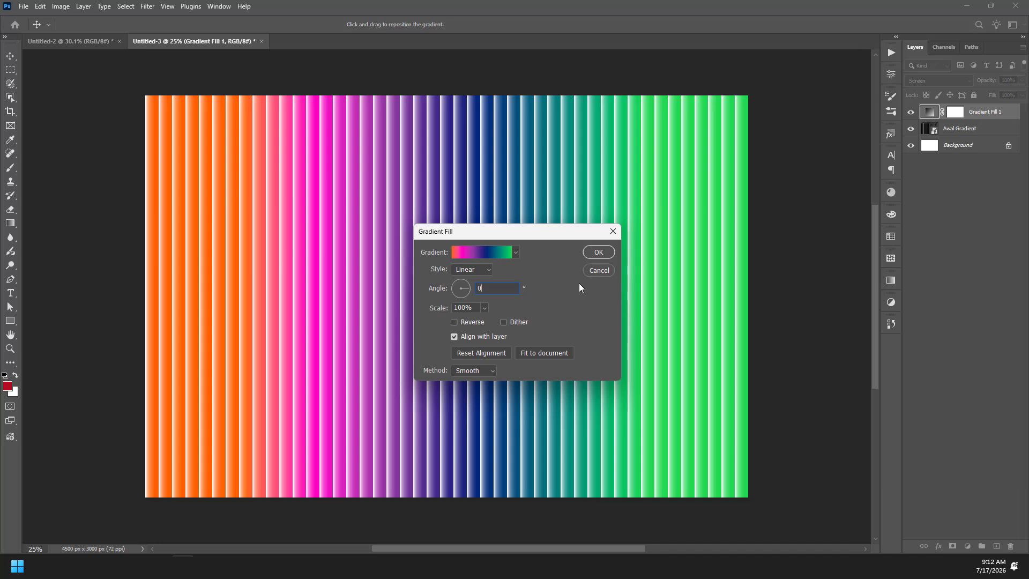
text(45)
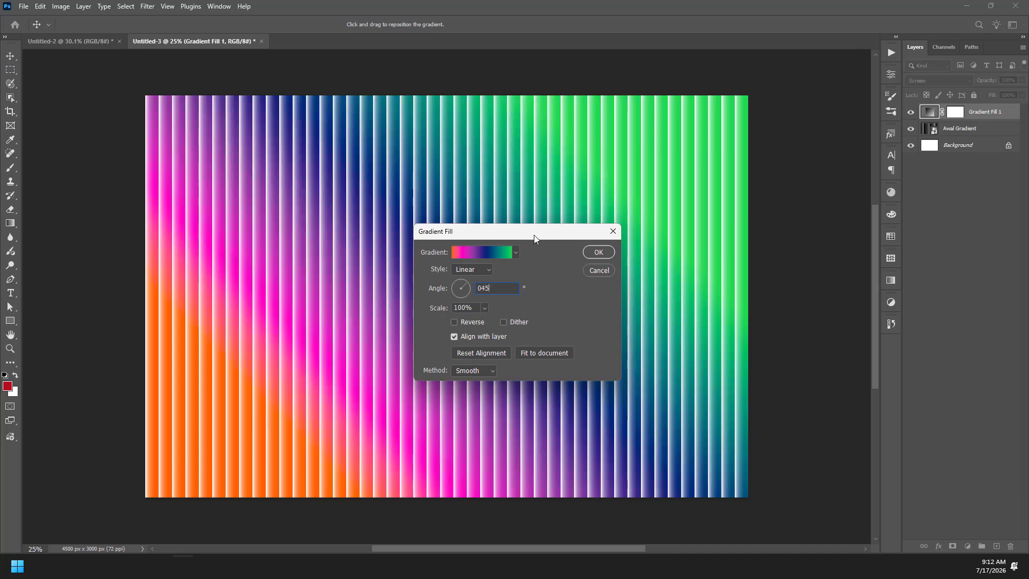
drag(534, 235, 506, 235)
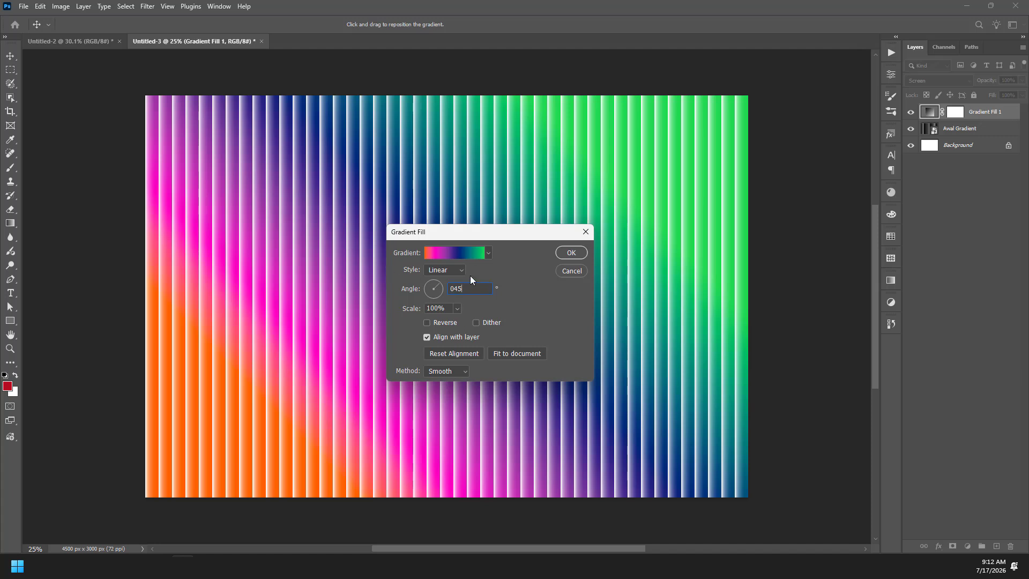
Step: Try the Radial style for the gradient fill, shifting its center toward the canvas middle and setting the angle to 0°
click(450, 269)
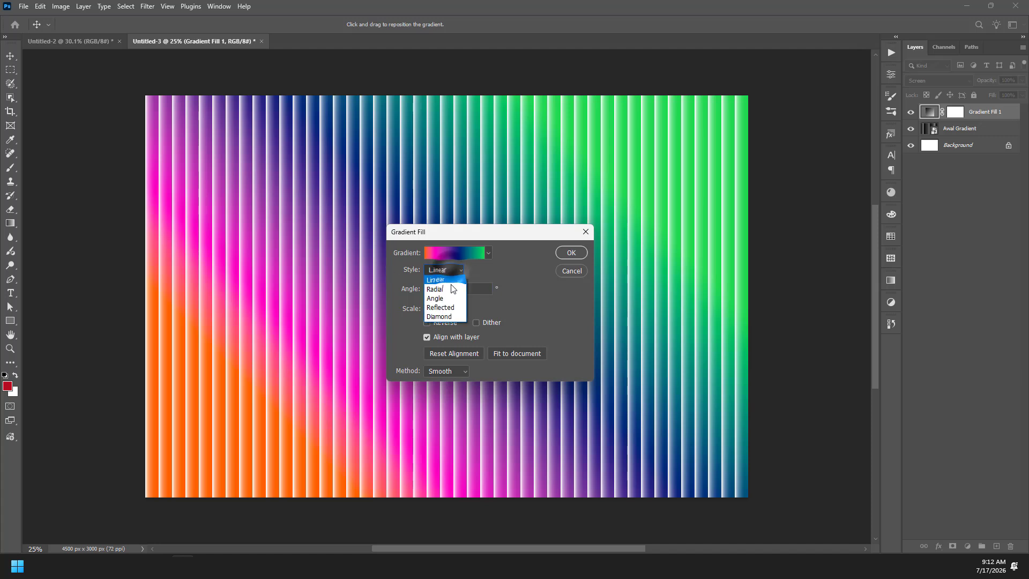
click(454, 279)
drag(474, 230, 674, 257)
drag(306, 424, 455, 300)
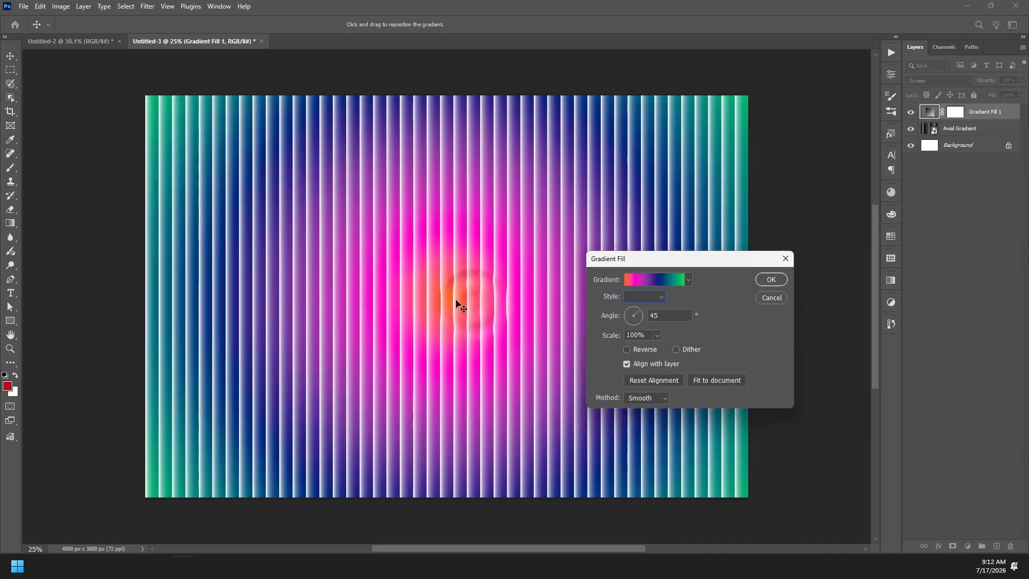
double_click(664, 314)
text(0)
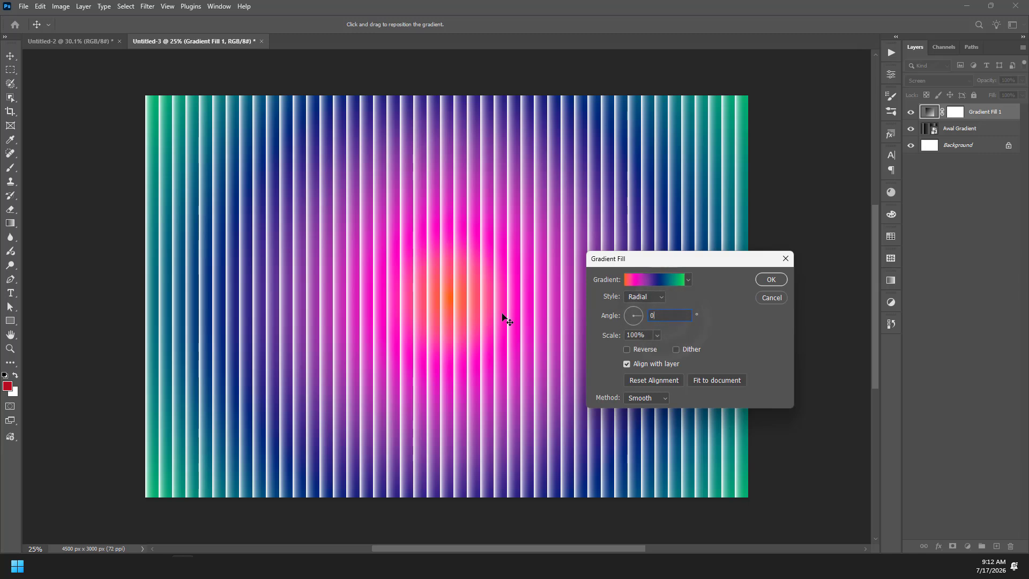
Step: Try the Reverse and Dither options on the radial gradient fill
click(636, 349)
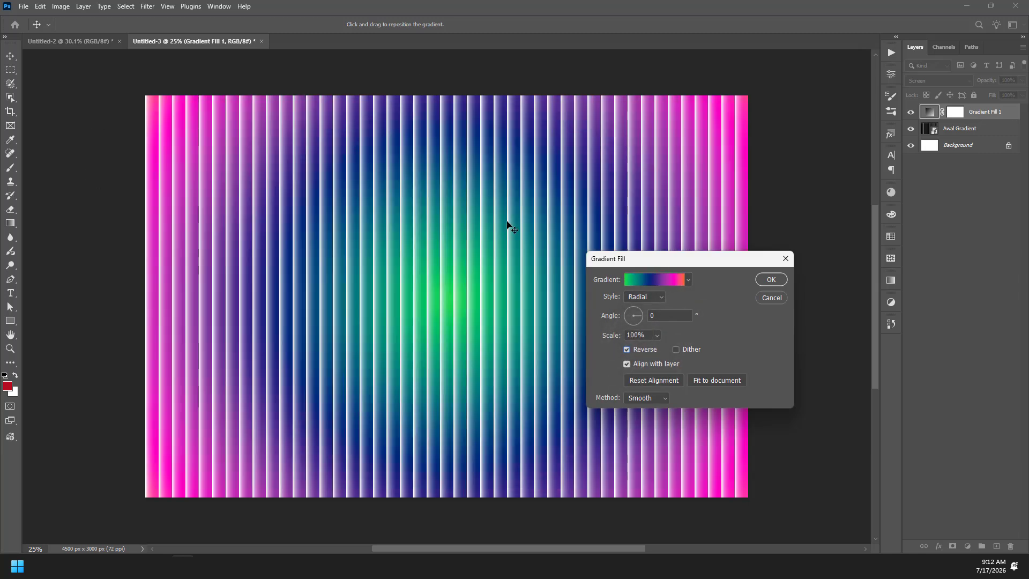
click(636, 349)
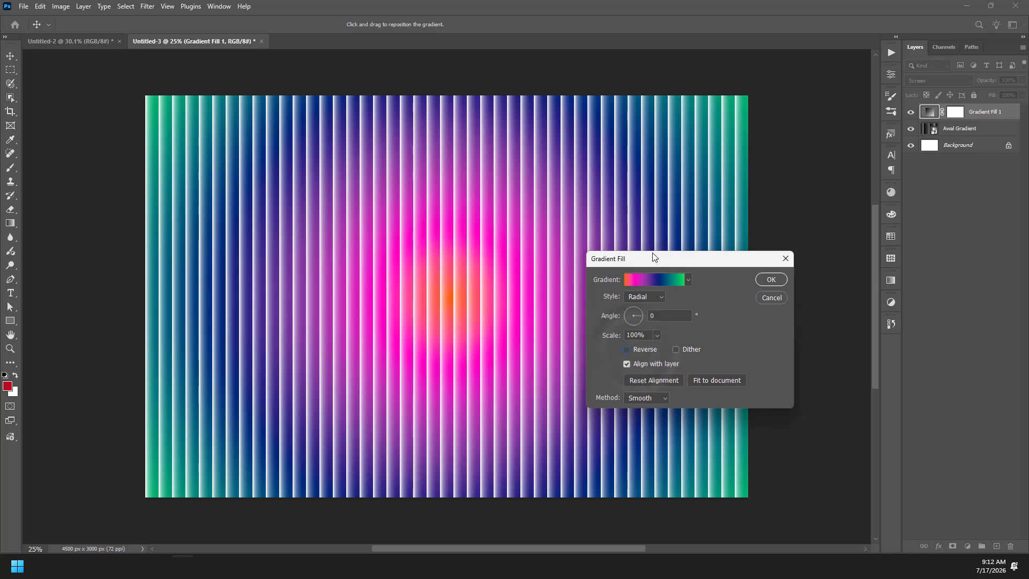
drag(654, 252, 576, 227)
click(591, 318)
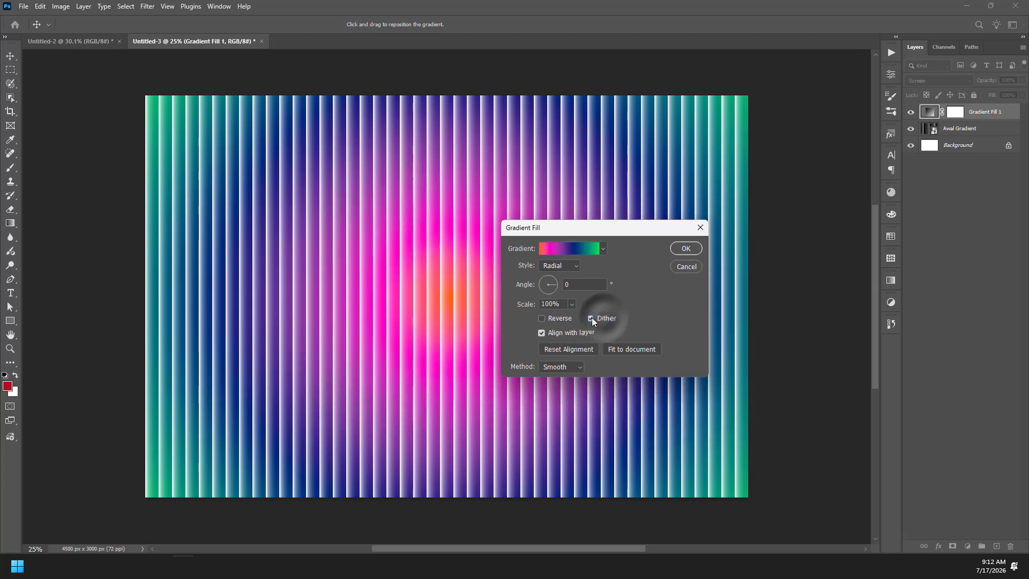
Step: Try the Angle, Reflected and Diamond styles on the gradient fill
click(566, 268)
click(566, 293)
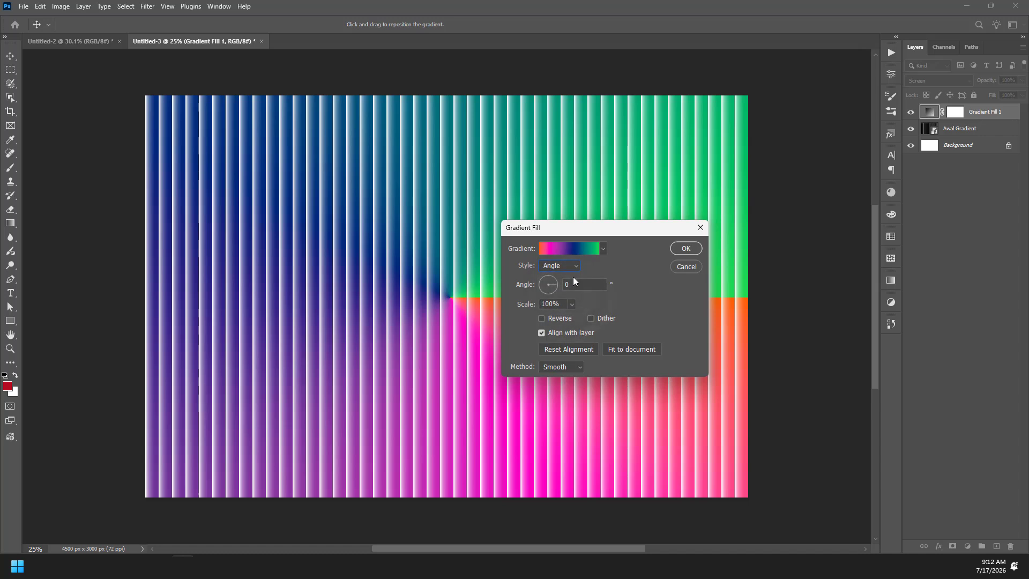
click(574, 268)
click(565, 300)
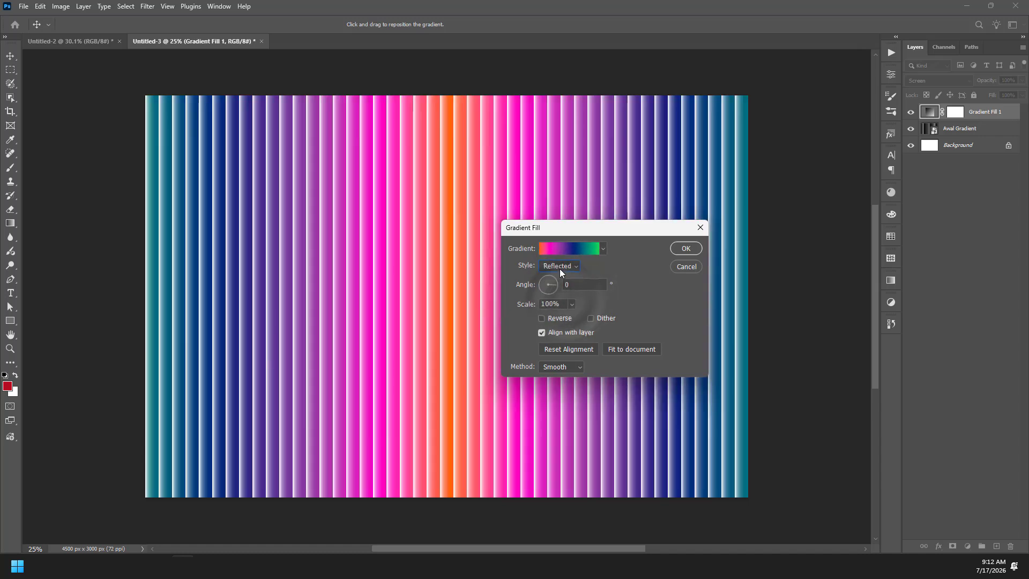
drag(578, 227, 534, 220)
click(540, 257)
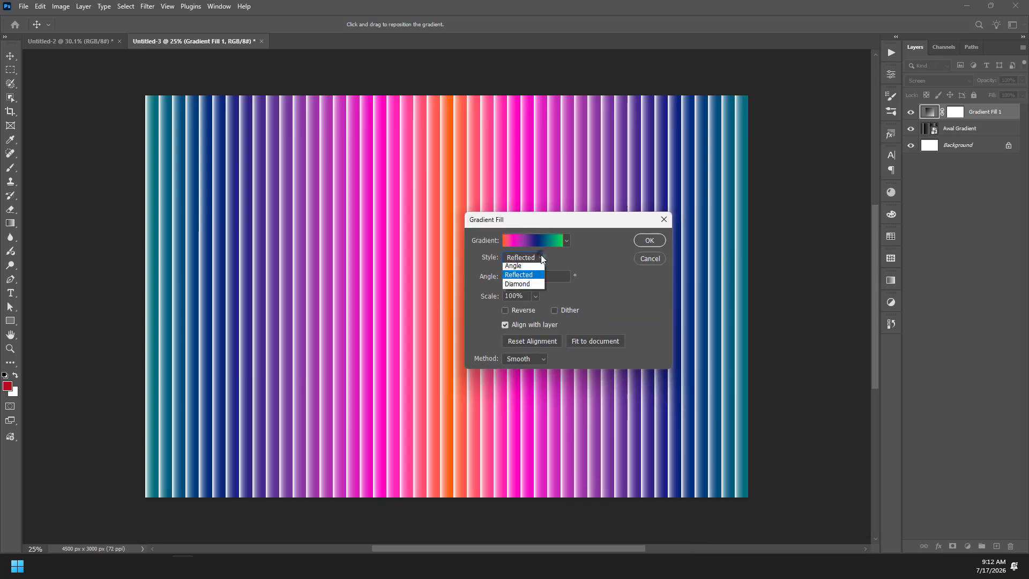
click(525, 304)
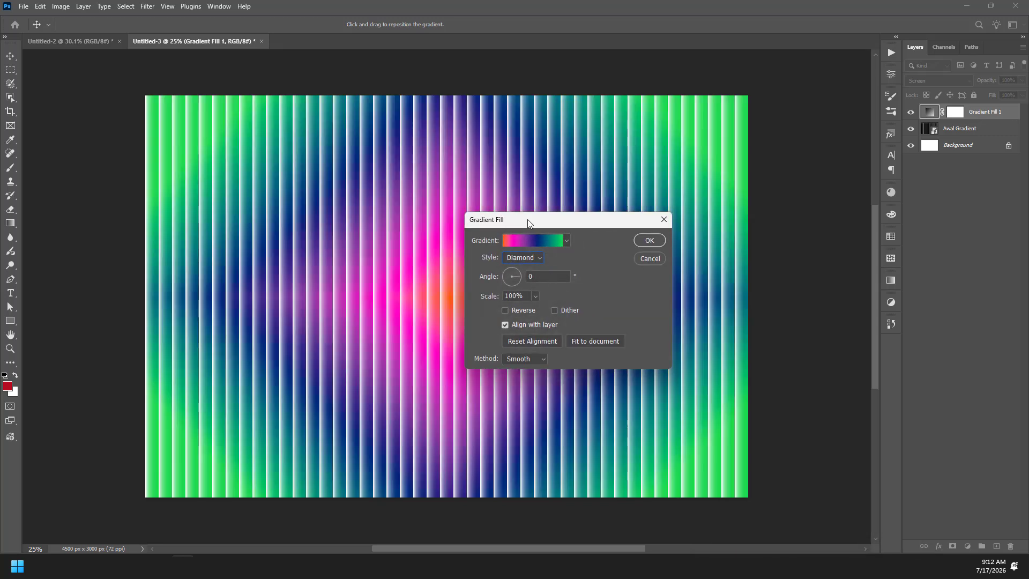
drag(525, 219, 560, 251)
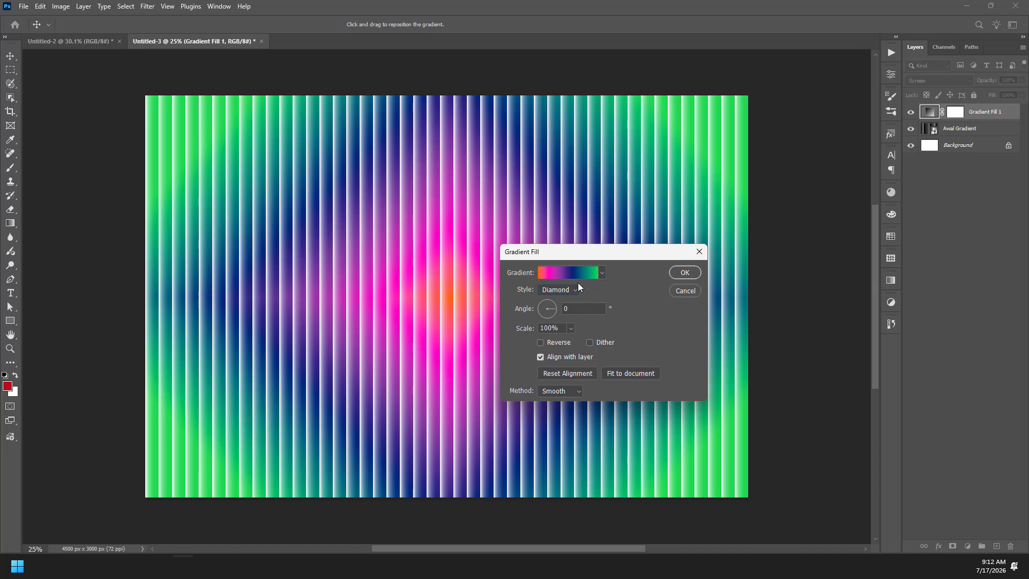
Step: Set the gradient fill's style to Linear with an angle of 90° and accept the fill settings
click(577, 288)
click(564, 296)
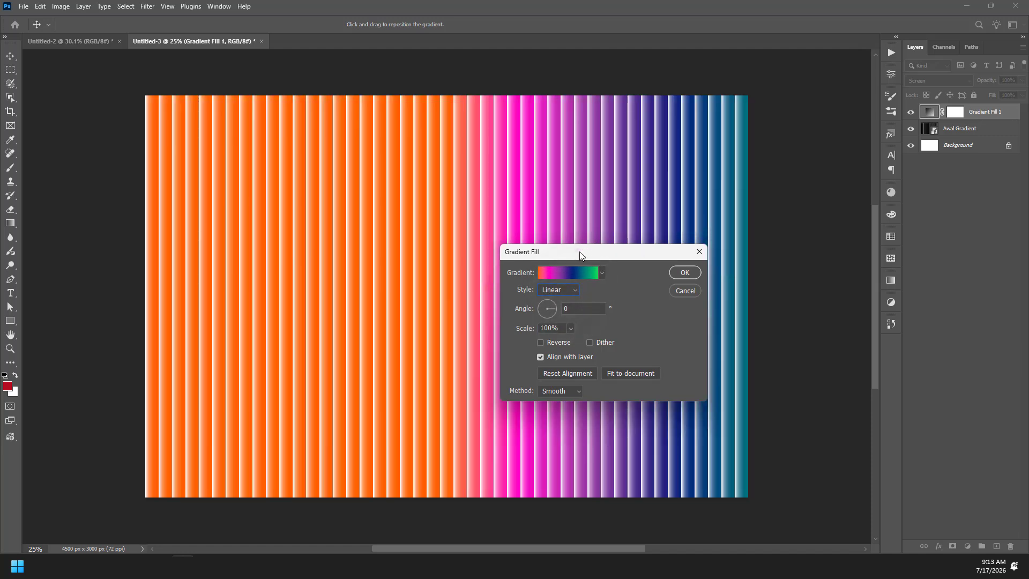
drag(580, 252, 544, 258)
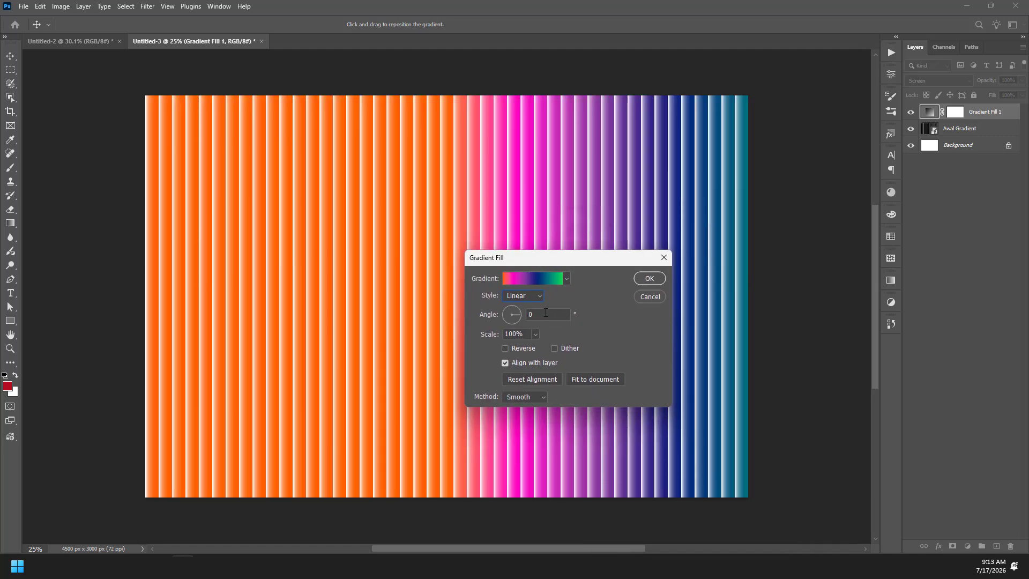
double_click(546, 315)
text(90)
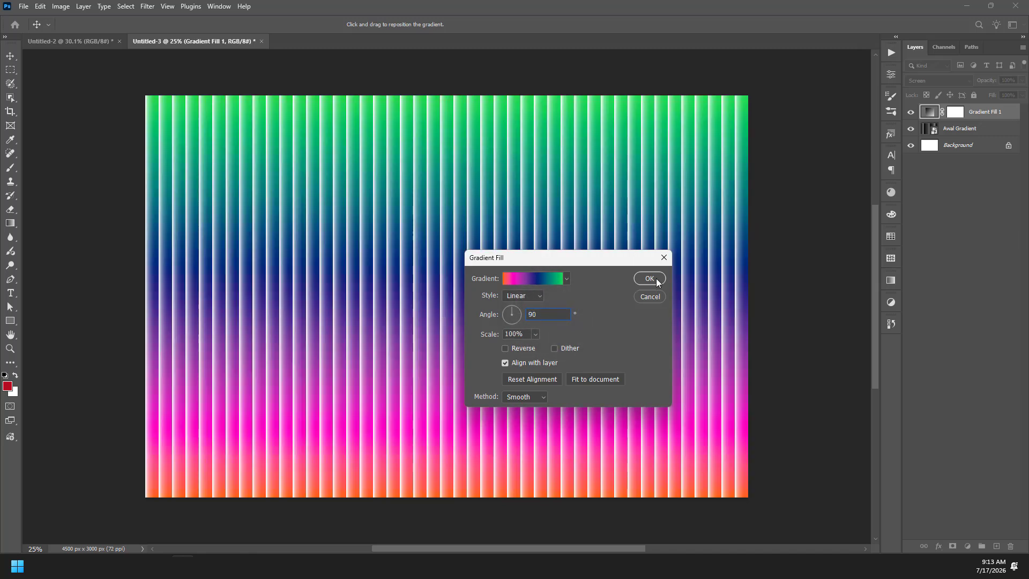
click(654, 278)
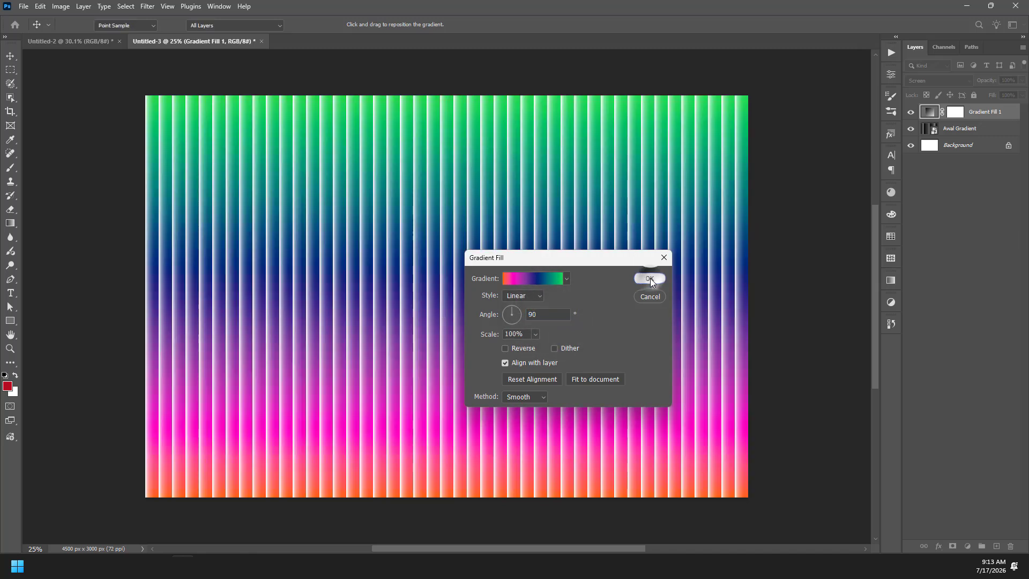
Step: Convert the Gradient Fill 1 and Awal Gradient layers together into a single smart object
click(970, 220)
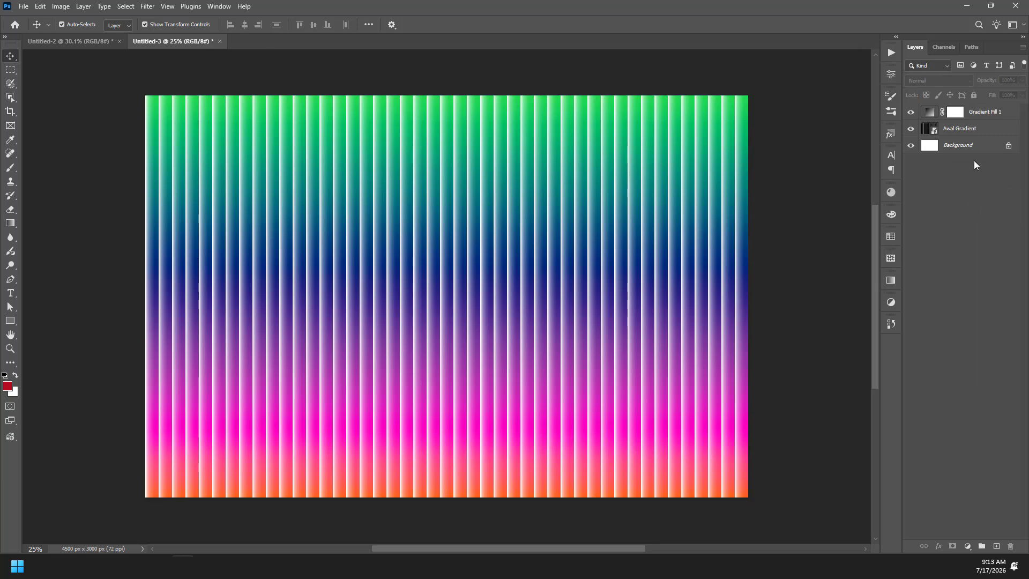
click(473, 223)
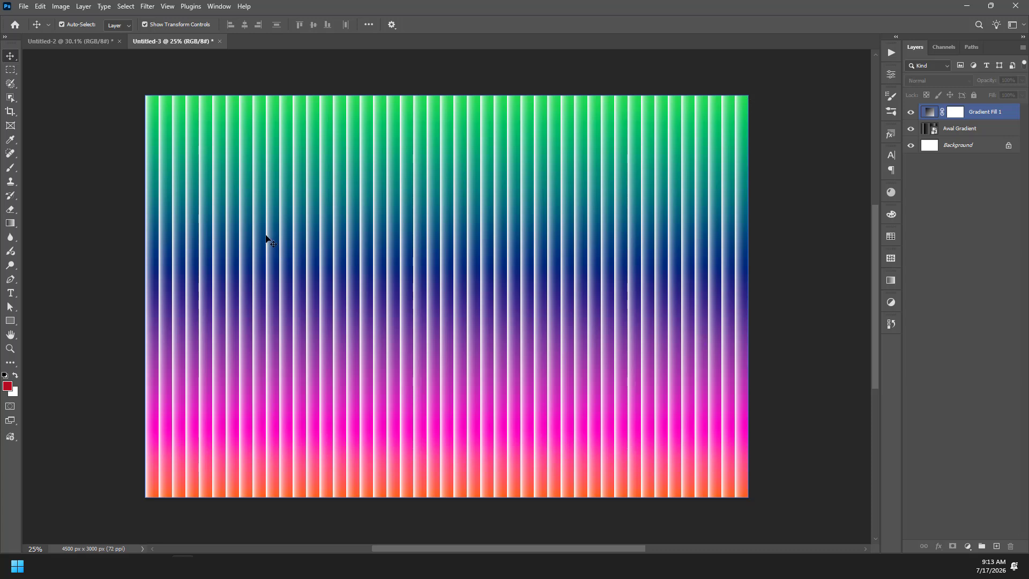
click(982, 134)
click(518, 201)
click(964, 130)
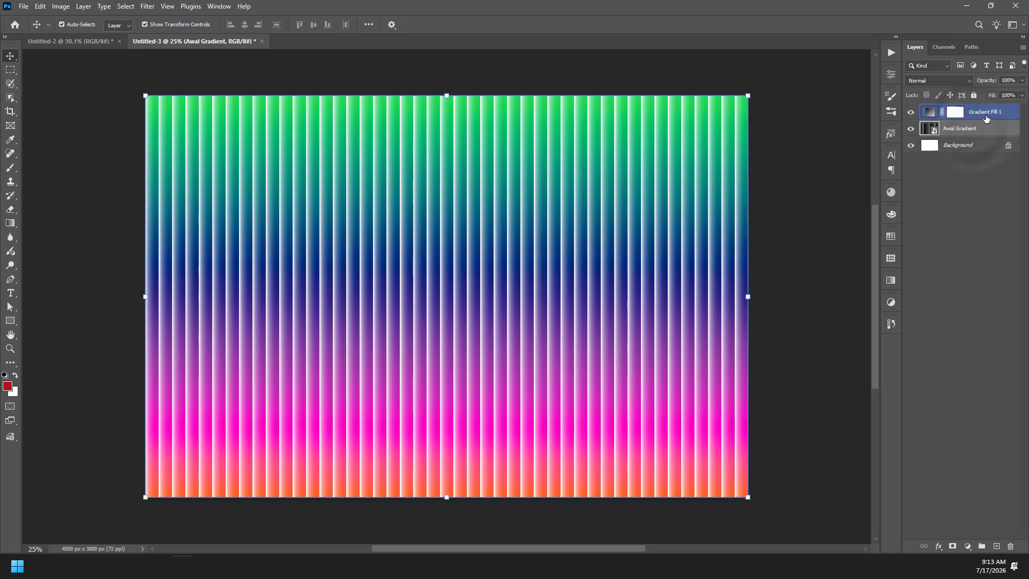
shift+click(986, 116)
right_click(985, 115)
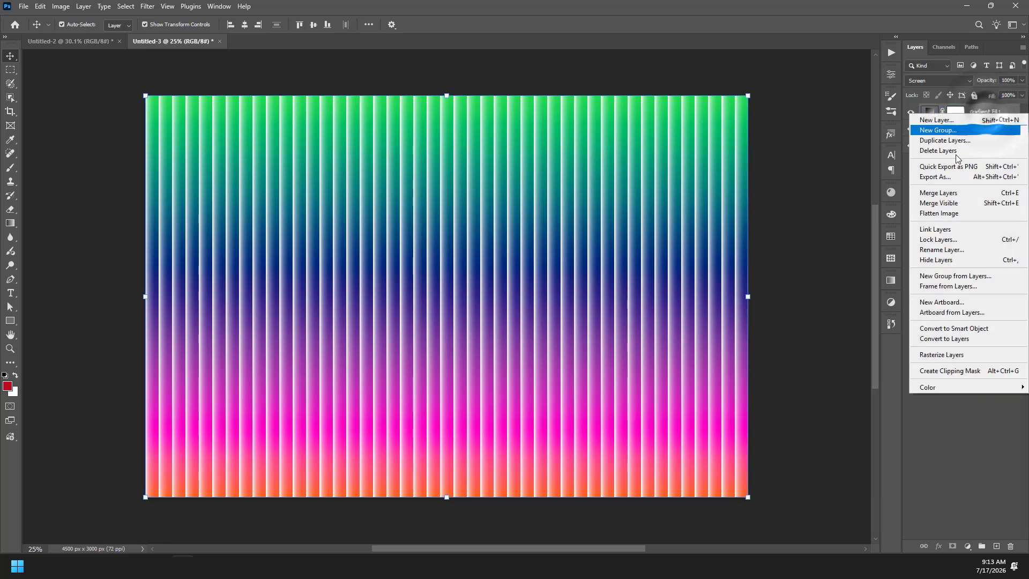
click(963, 328)
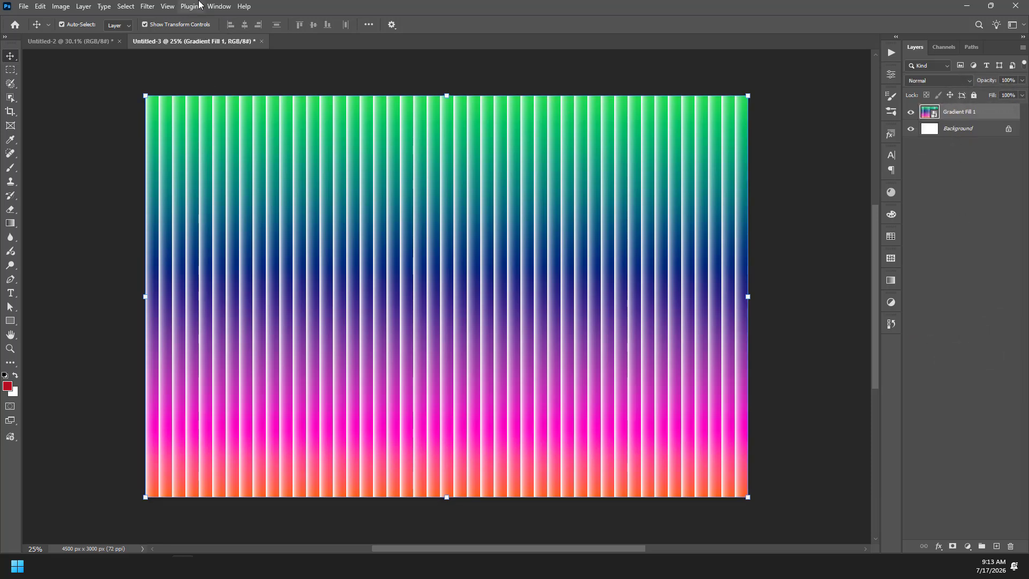
Step: Open the Filter Gallery for the smart object with its preview zoomed to 25% to show the whole image
click(148, 6)
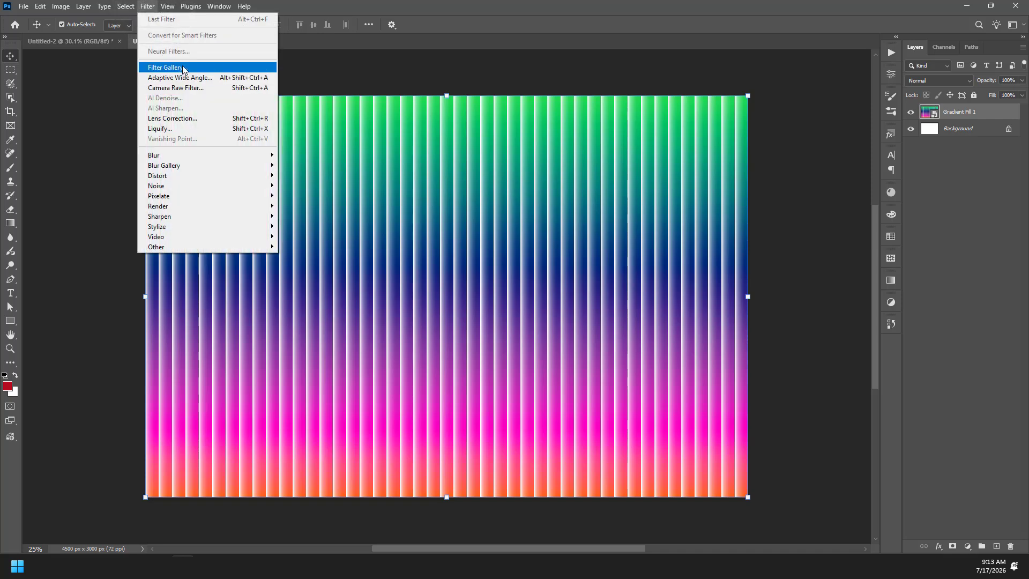
click(182, 69)
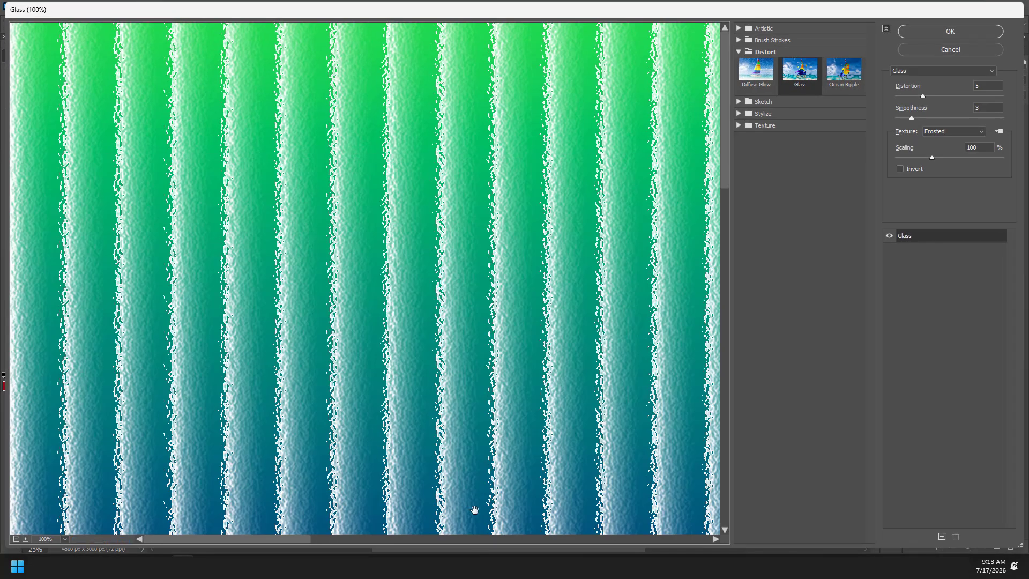
click(16, 538)
click(16, 538)
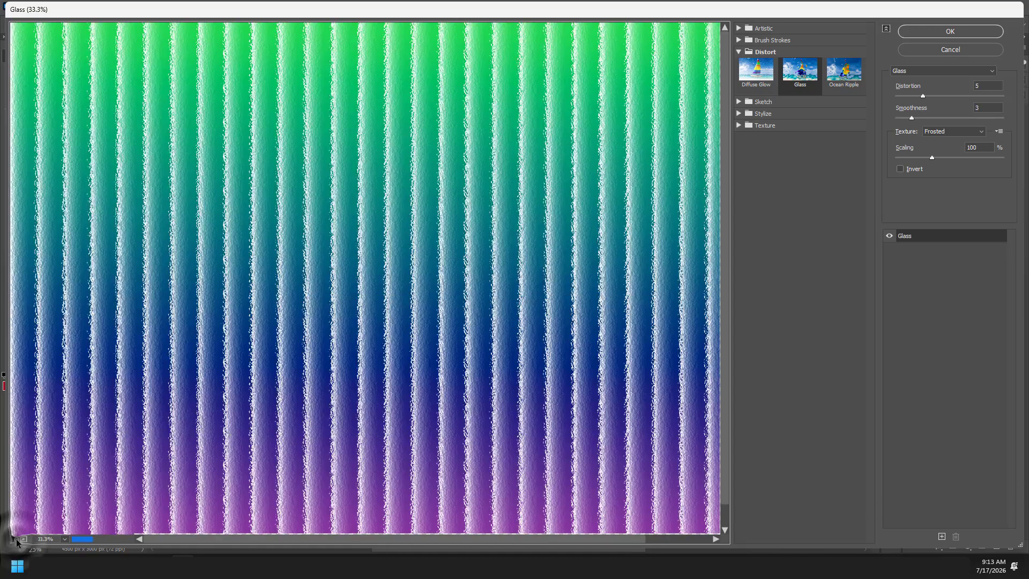
click(16, 538)
click(16, 539)
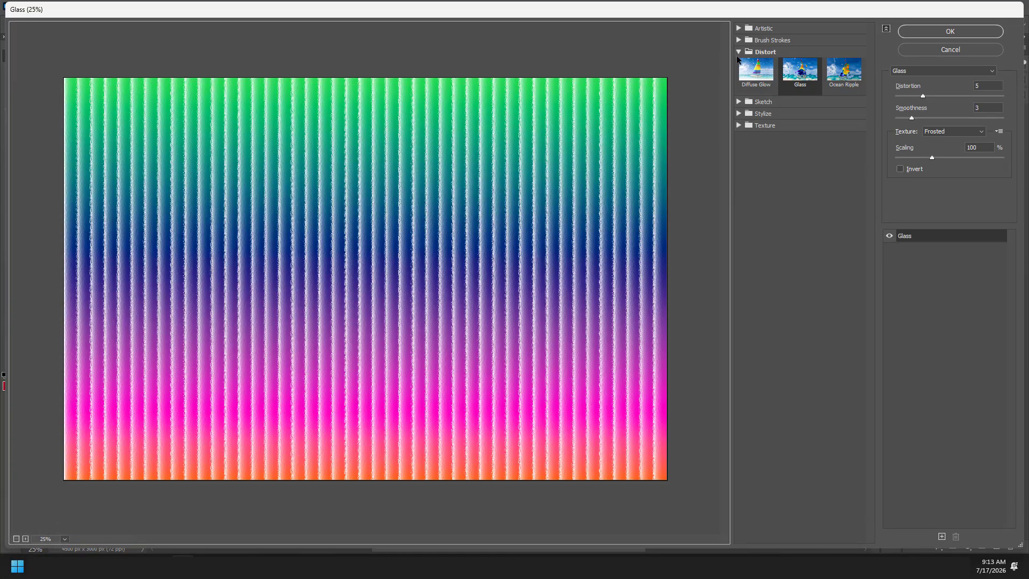
Step: Preview the Artistic filters Colored Pencil, Cutout, Dry Brush, Smudge Stick, Underpainting and Sponge on the striped gradient
click(738, 51)
click(739, 28)
click(756, 47)
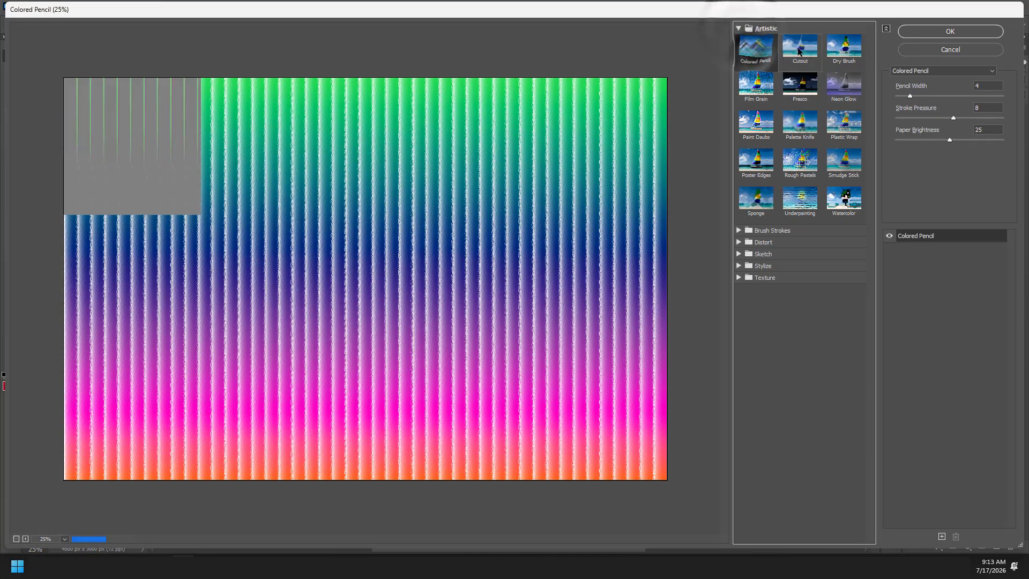
click(804, 48)
click(843, 47)
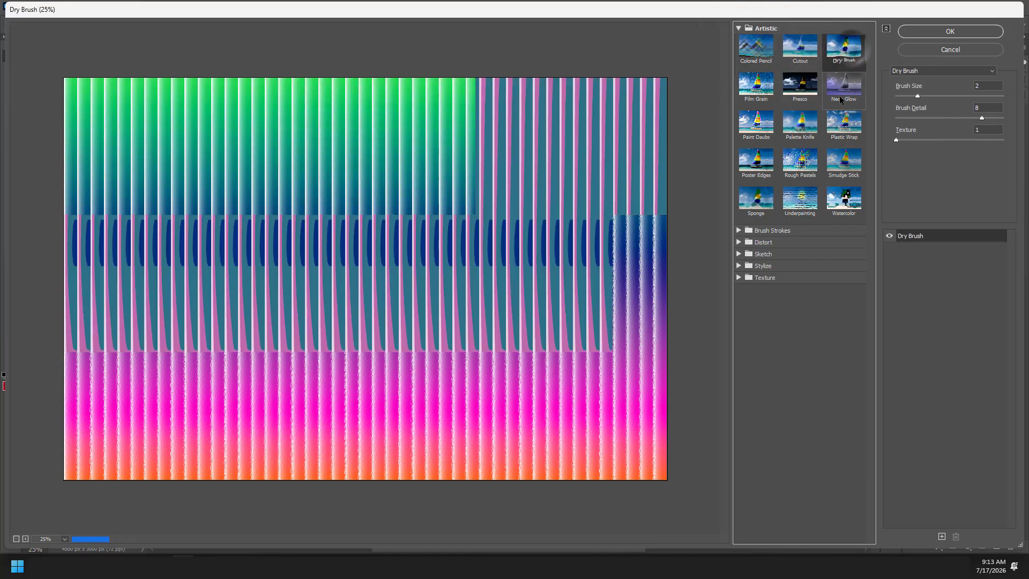
click(840, 160)
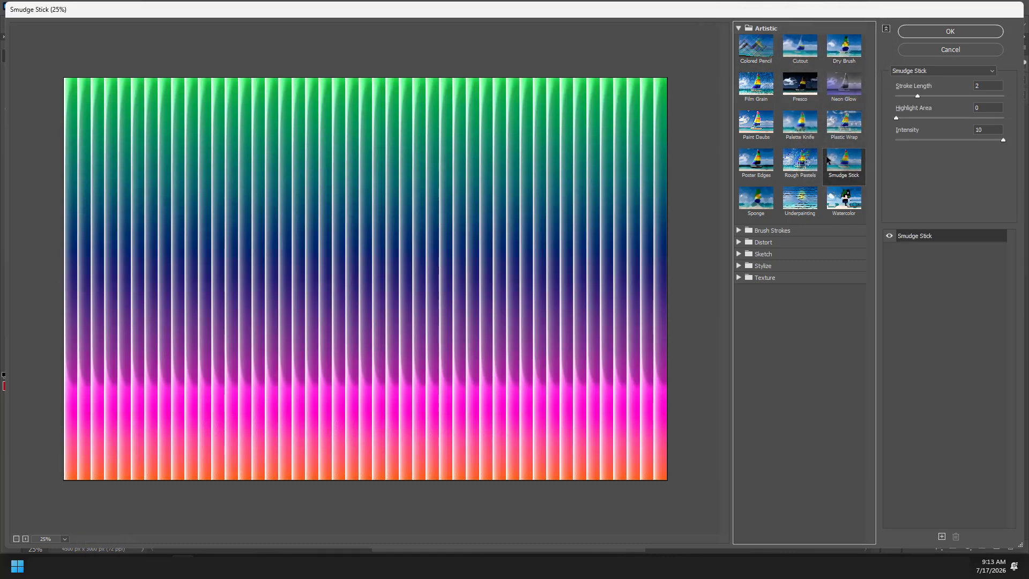
click(792, 177)
click(798, 199)
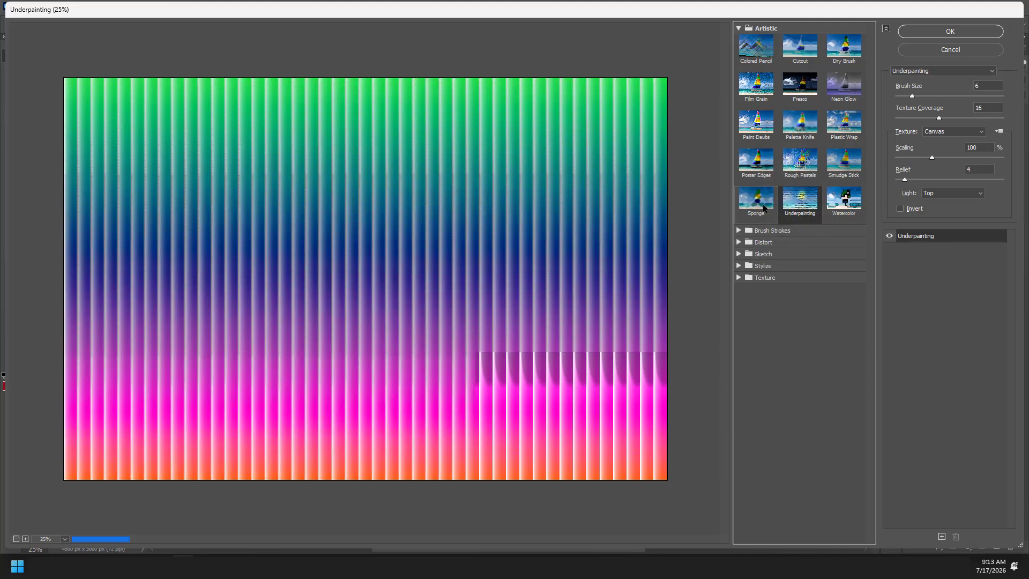
click(763, 208)
click(744, 31)
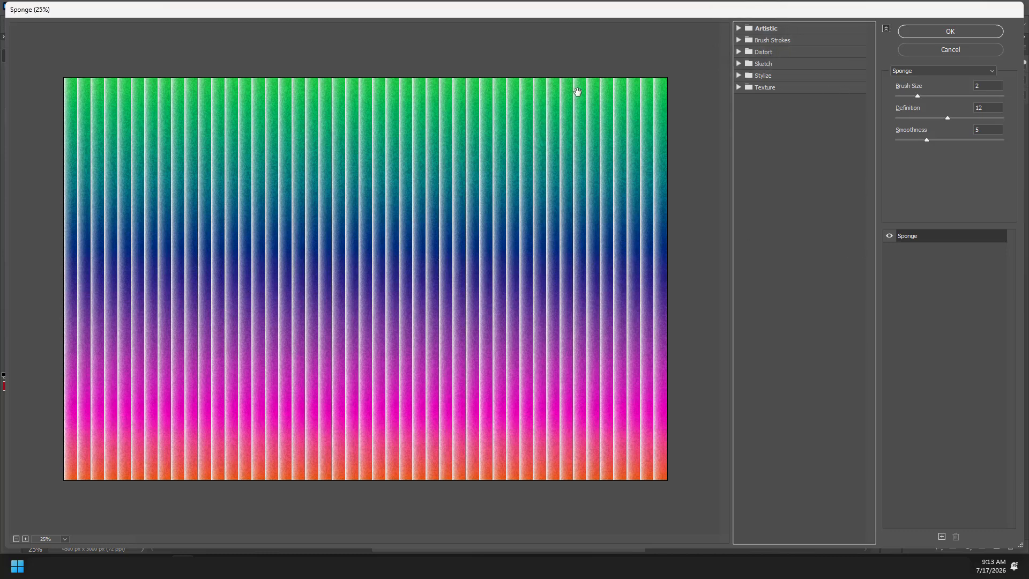
Step: Apply the Sponge filter with Brush Size 2, Definition 12 and Smoothness 5, fit the image to the window and deselect the layer
click(942, 32)
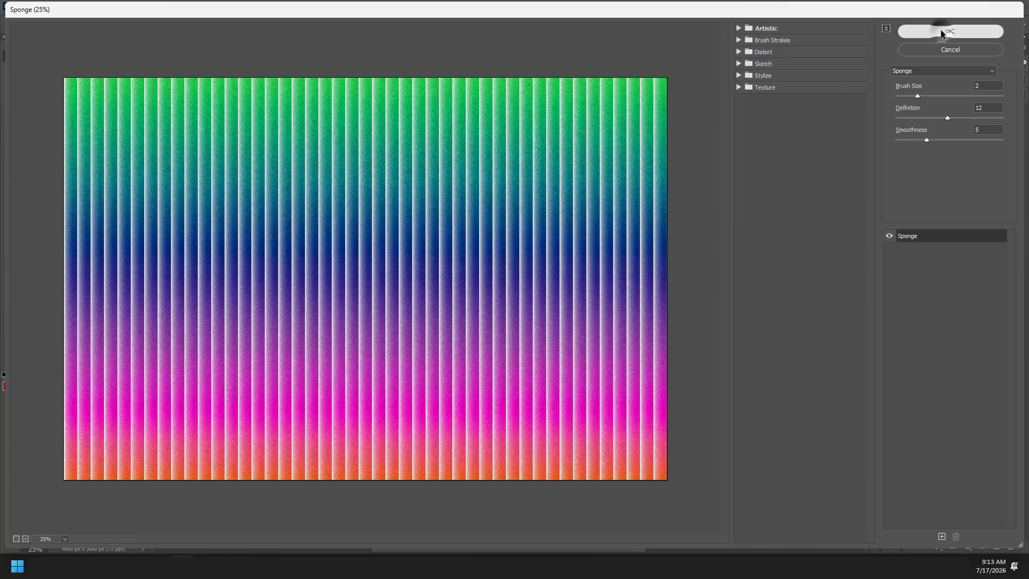
key(ctrl+0)
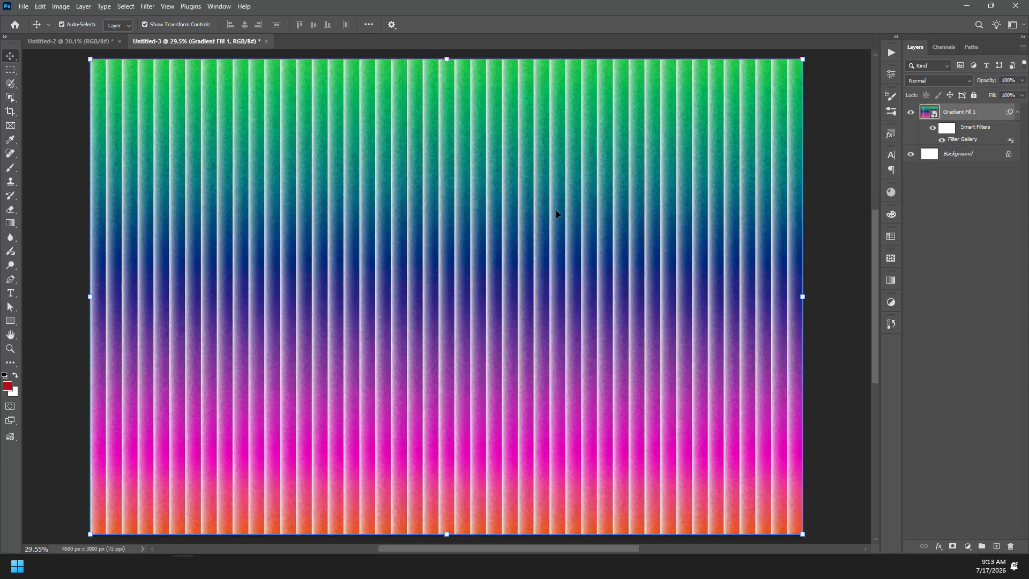
click(969, 236)
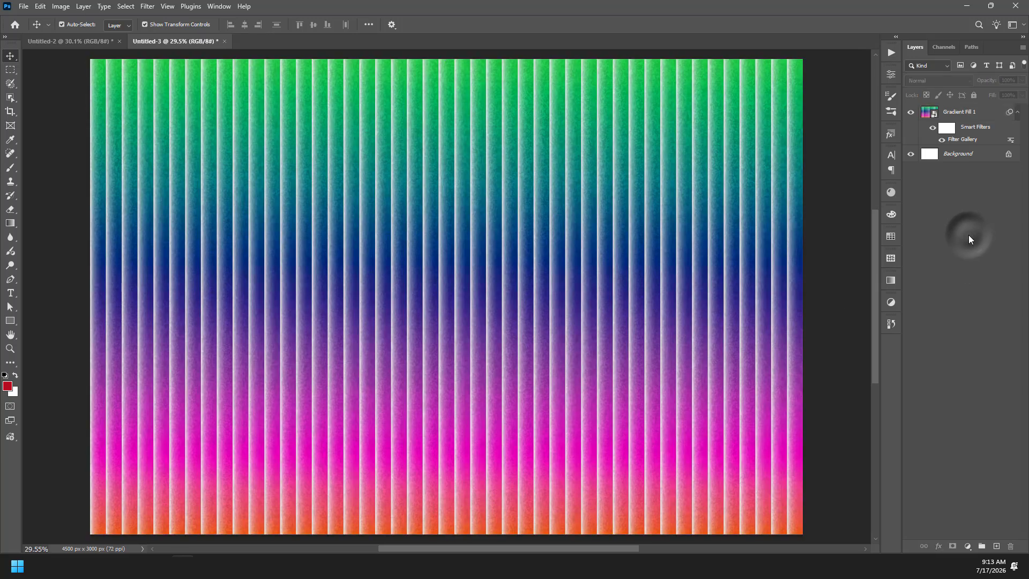
click(488, 317)
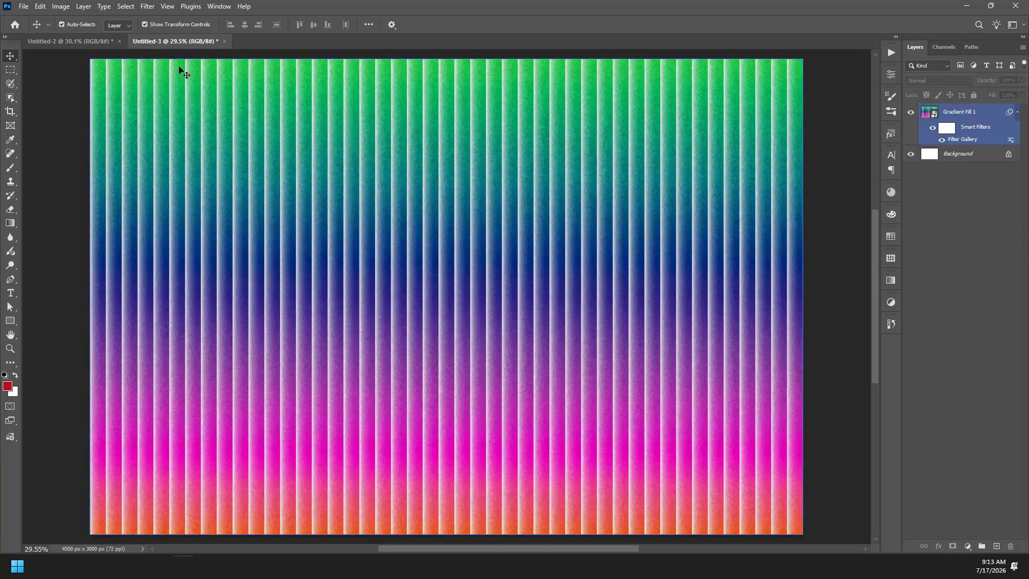
click(24, 6)
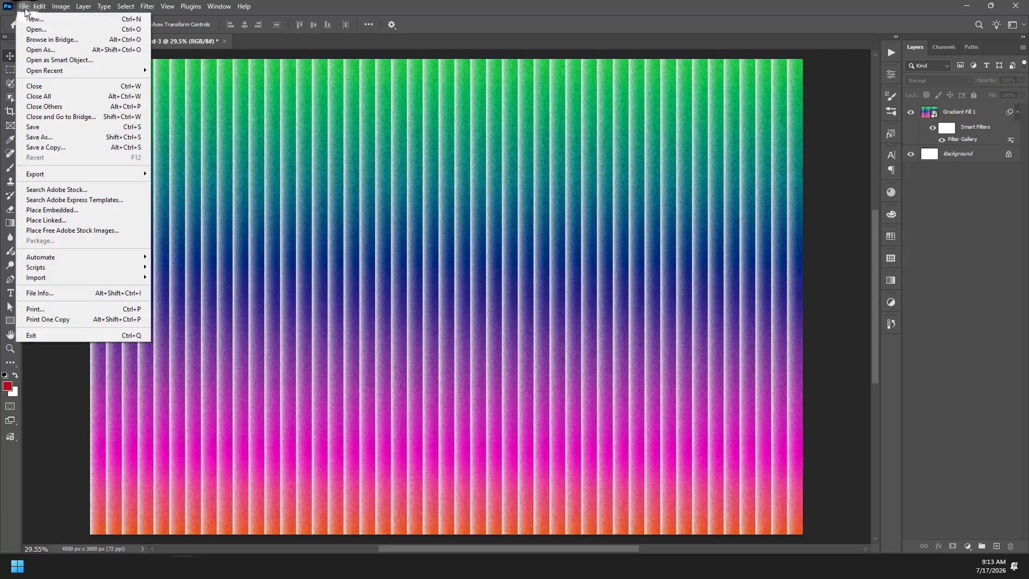
click(60, 173)
click(189, 184)
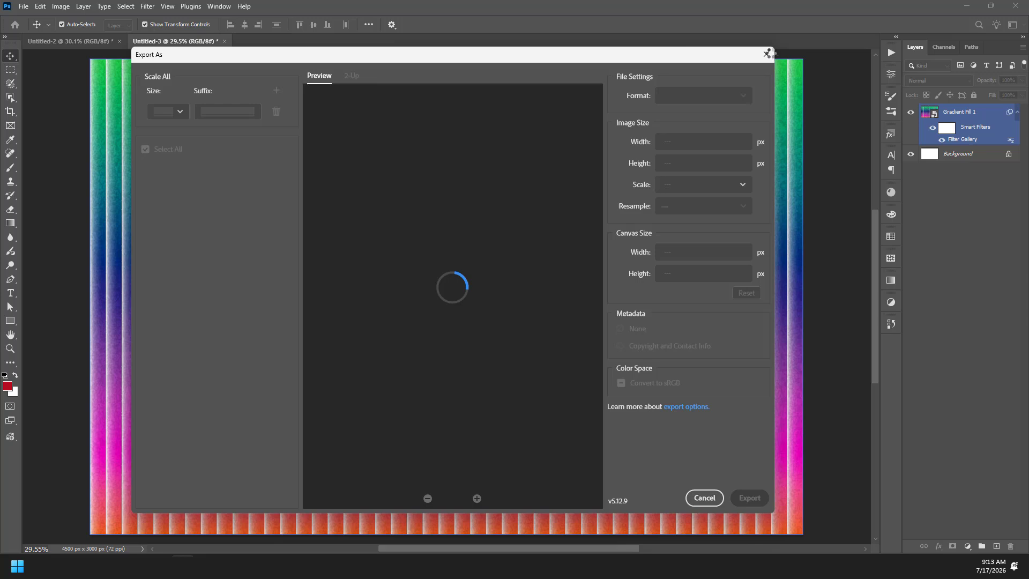
click(766, 54)
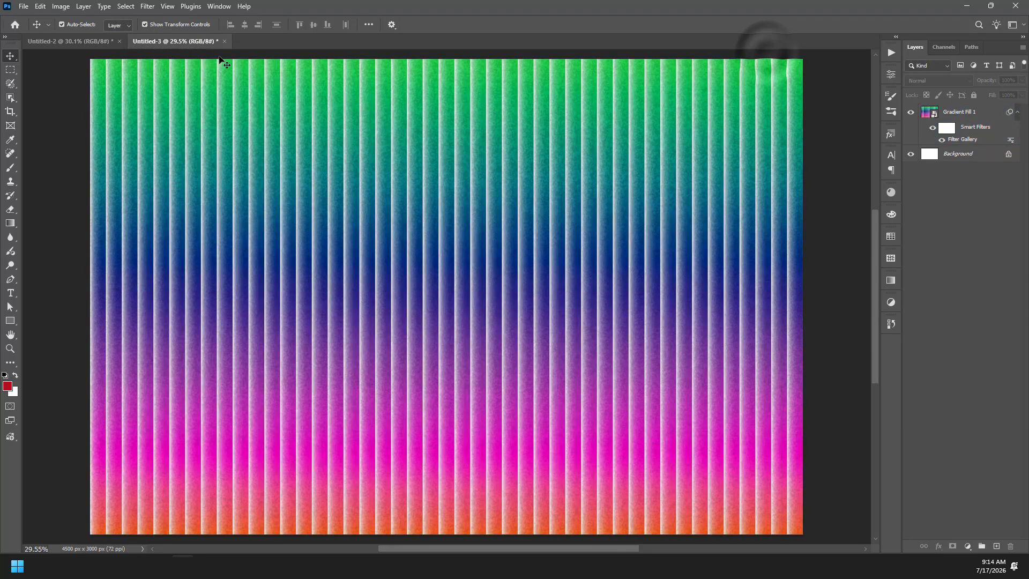
Step: Export the striped gradient image as a JPG named Untitled-3.jpg to the Desktop at 4500 x 3000 px
click(23, 6)
mouse_move(133, 173)
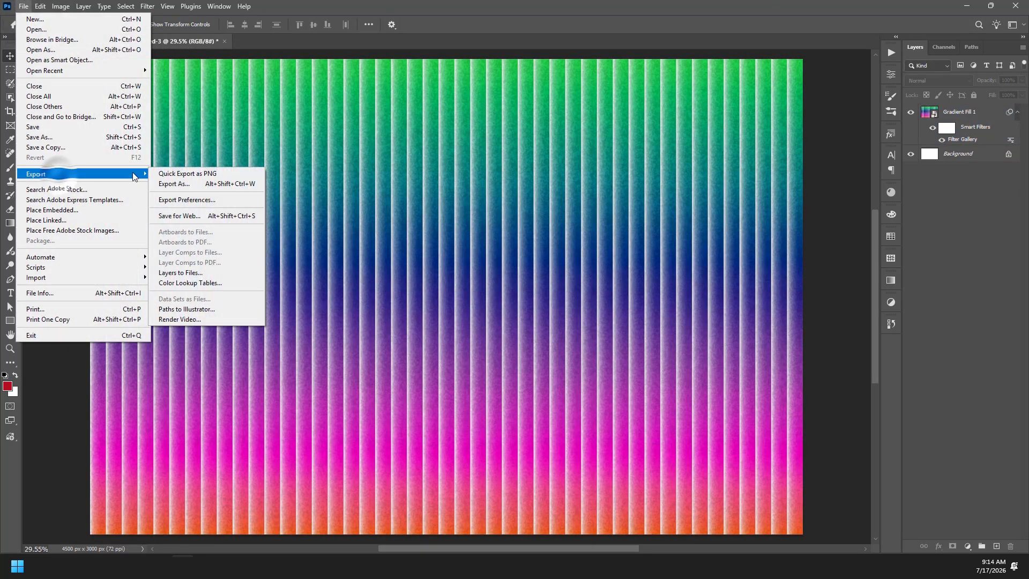
click(182, 184)
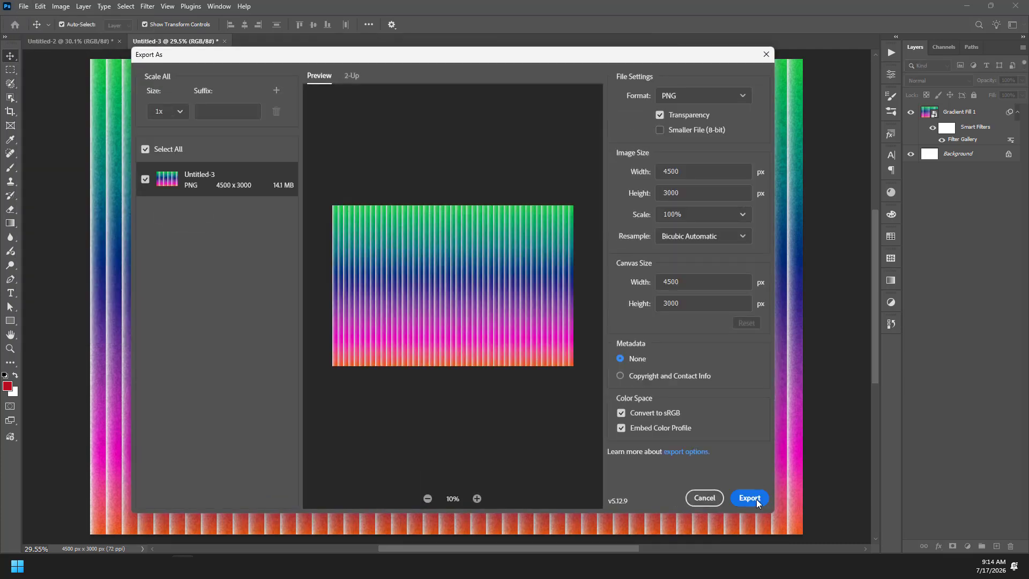
click(721, 105)
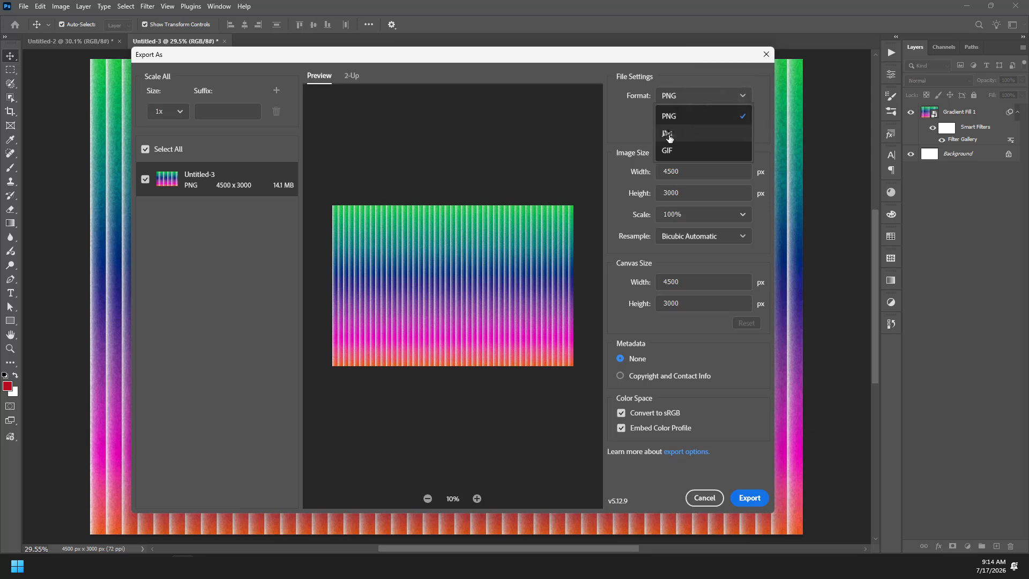
click(666, 131)
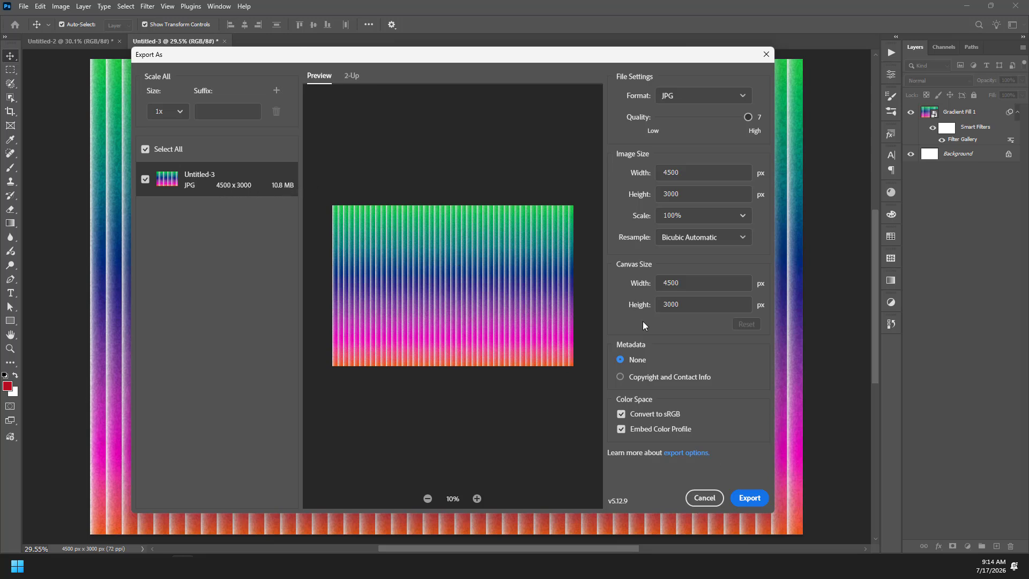
click(748, 498)
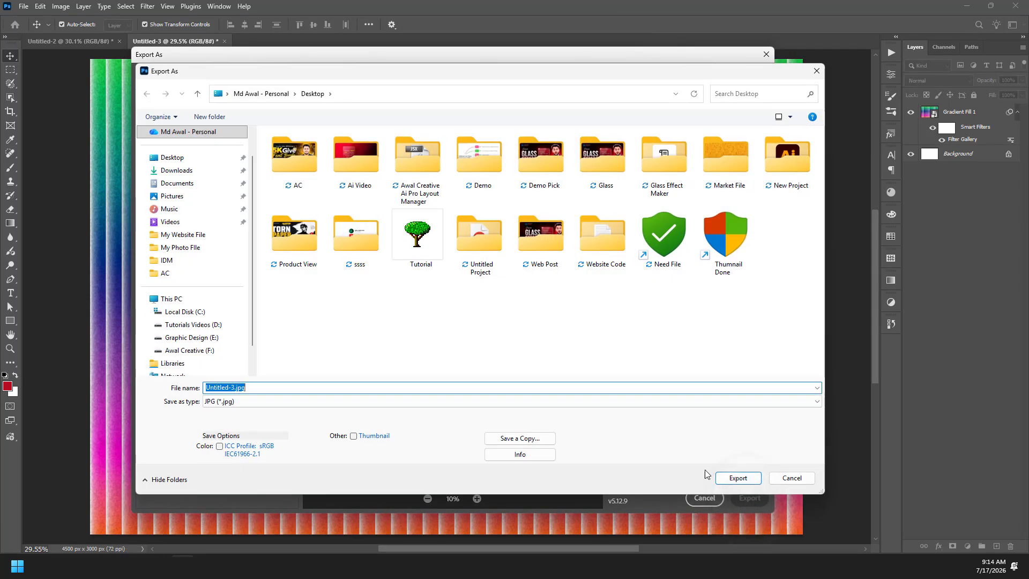
click(172, 158)
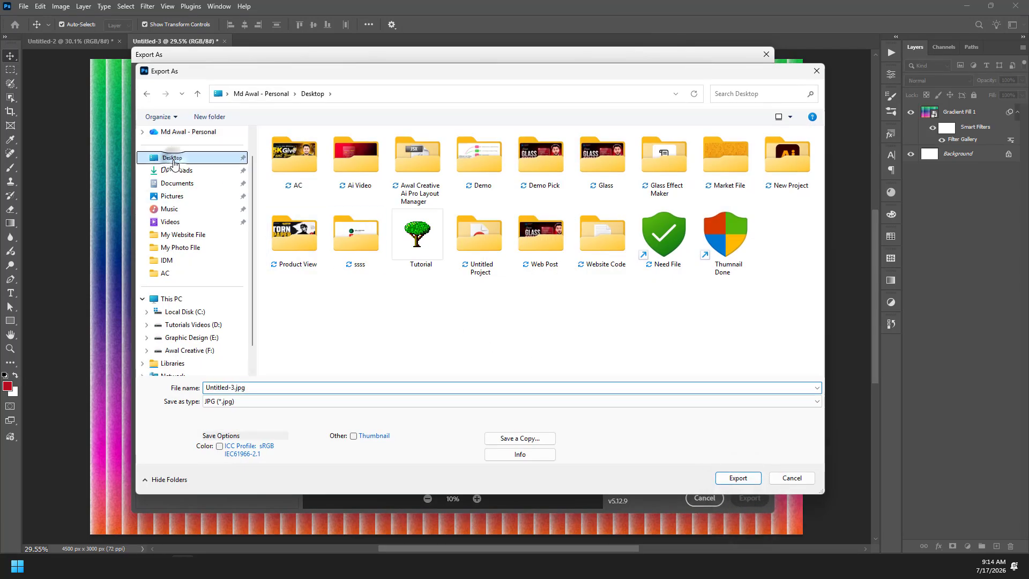
click(743, 479)
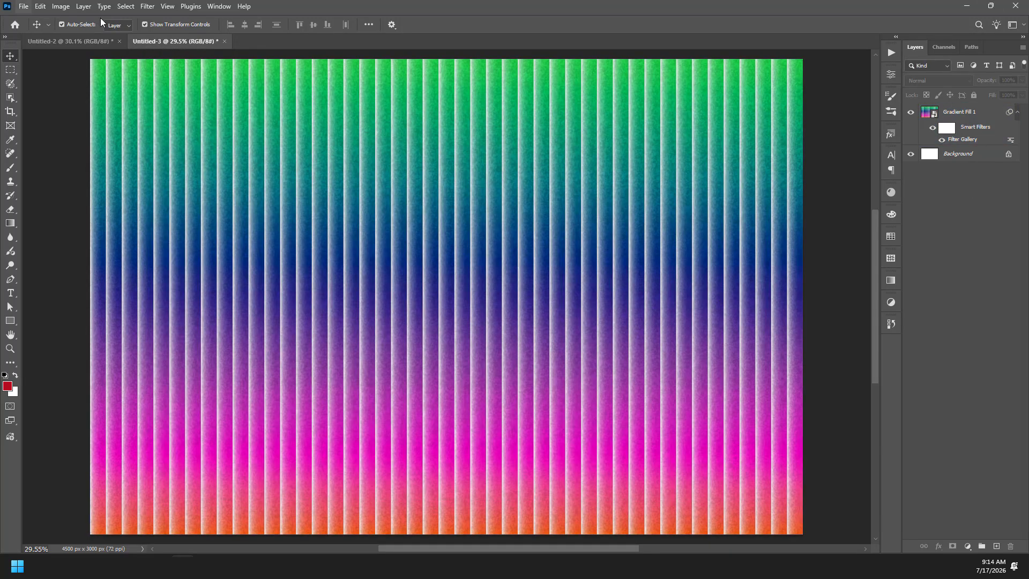
Step: Collapse the smart filter list of the Gradient Fill 1 layer and look at the Play Me action in the Background Effect set
click(1017, 111)
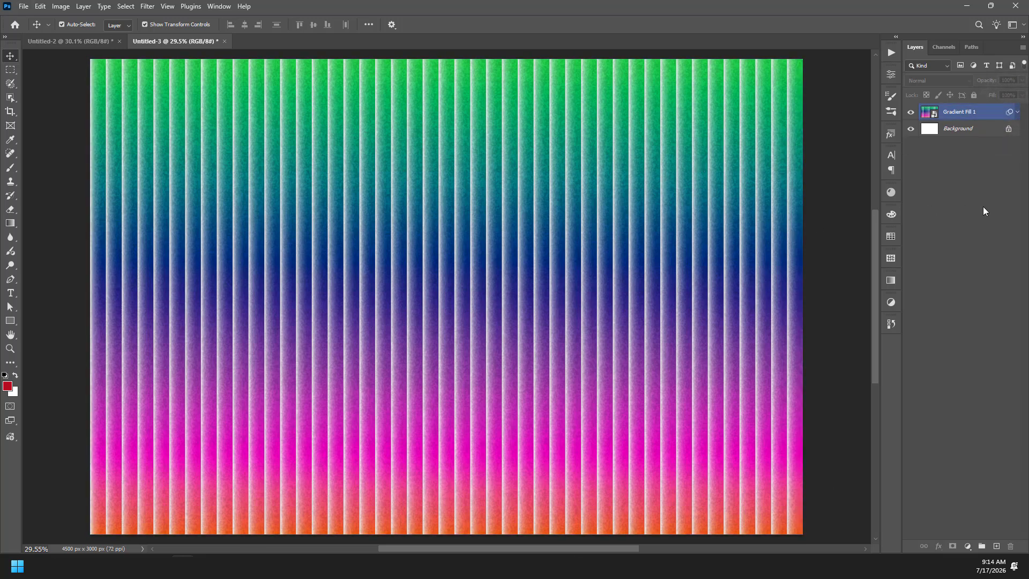
click(890, 53)
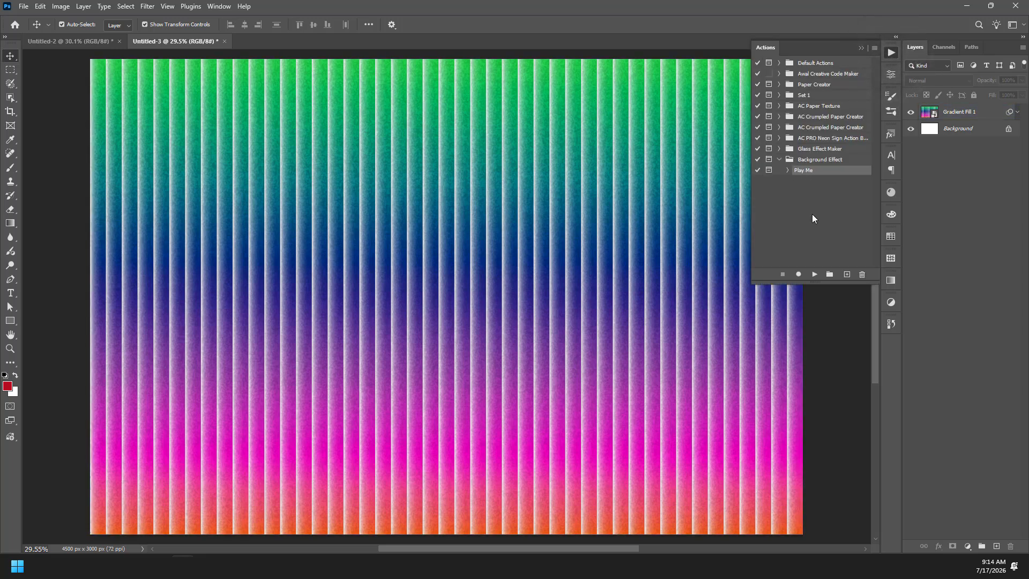
click(861, 49)
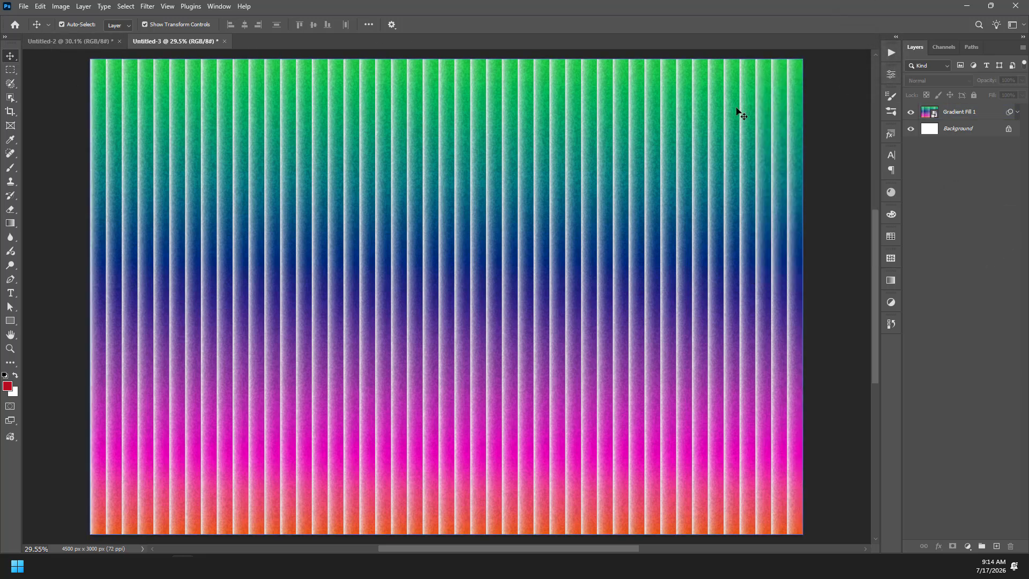
Step: Create a new 4500 x 3000 px RGB document at 72 ppi with a white background
click(23, 7)
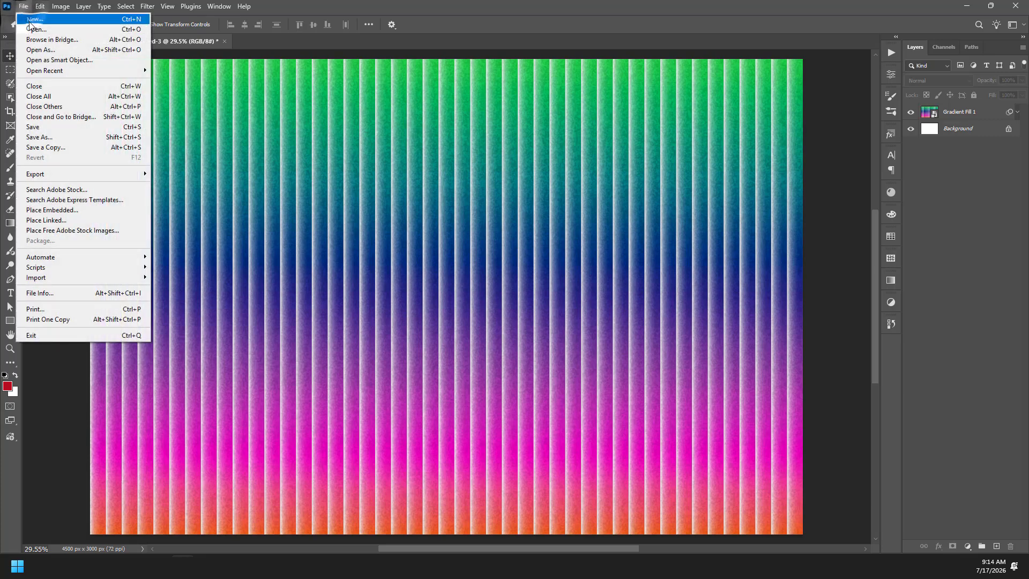
click(33, 26)
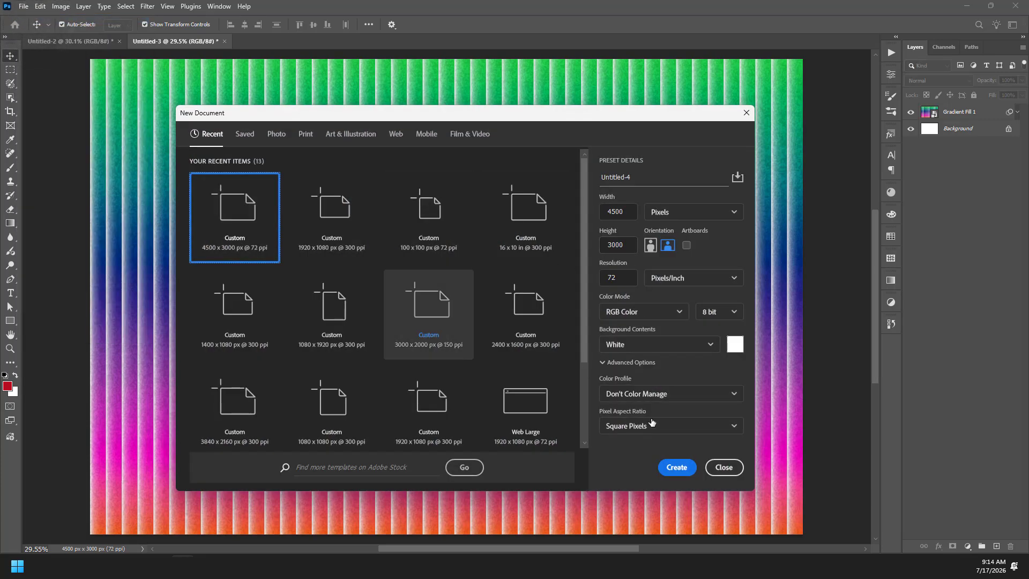
click(671, 464)
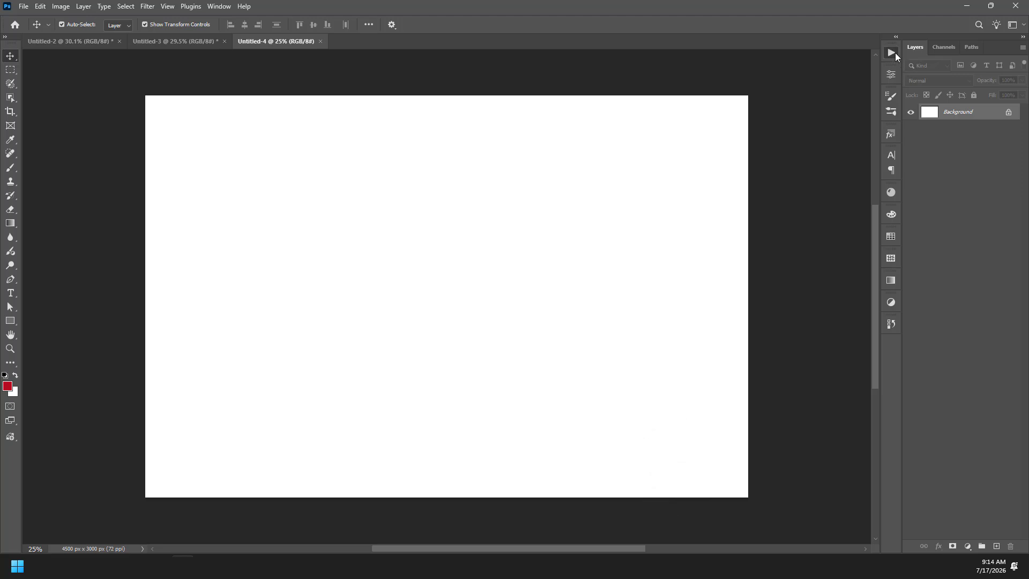
Step: Run the Play Me action from the Background Effect set to generate the black-and-white fluted stripes
click(890, 53)
click(804, 170)
click(813, 274)
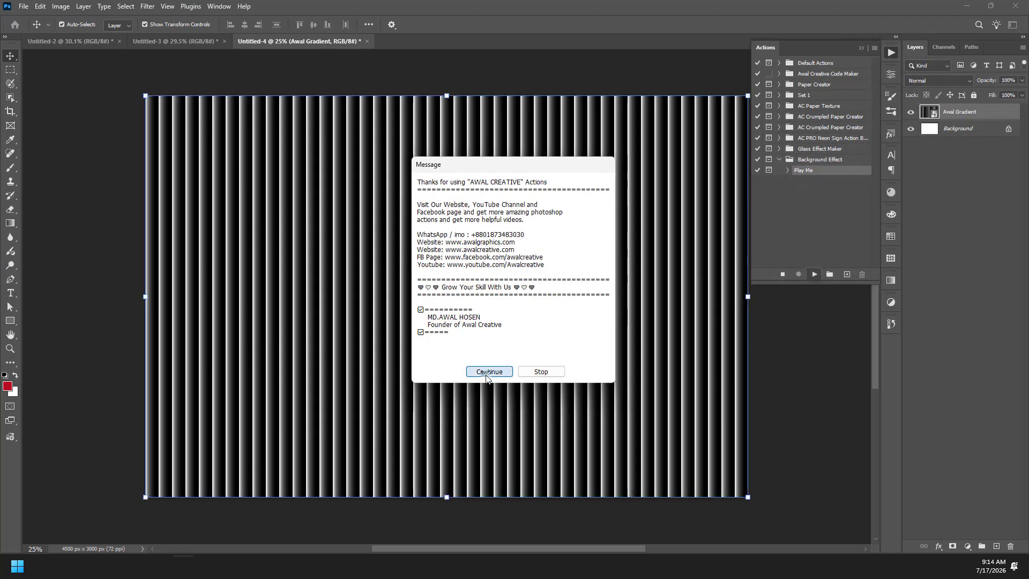
click(486, 373)
click(860, 47)
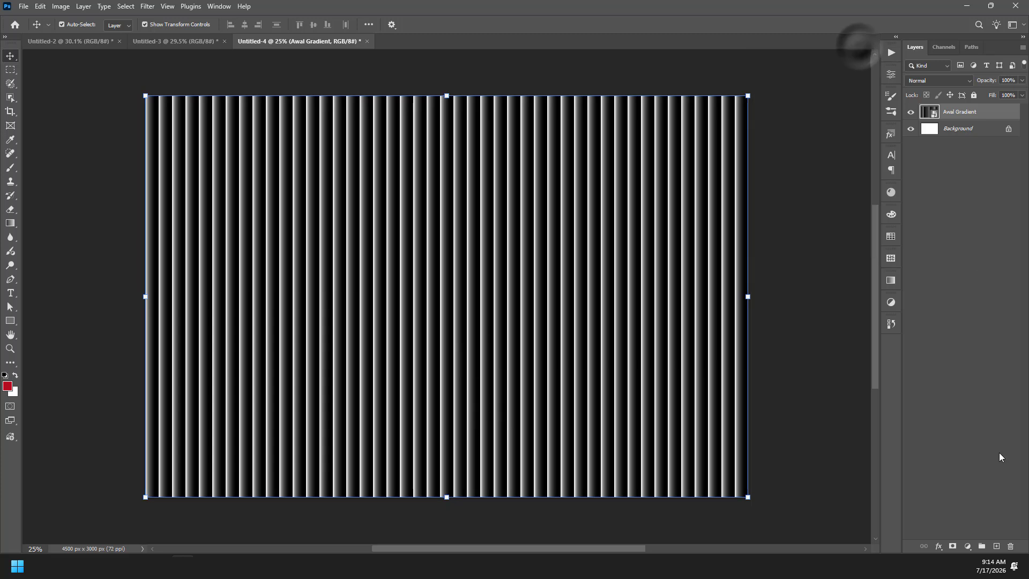
Step: Add a solid color fill layer in red #b20d20 above the Awal Gradient layer
click(968, 550)
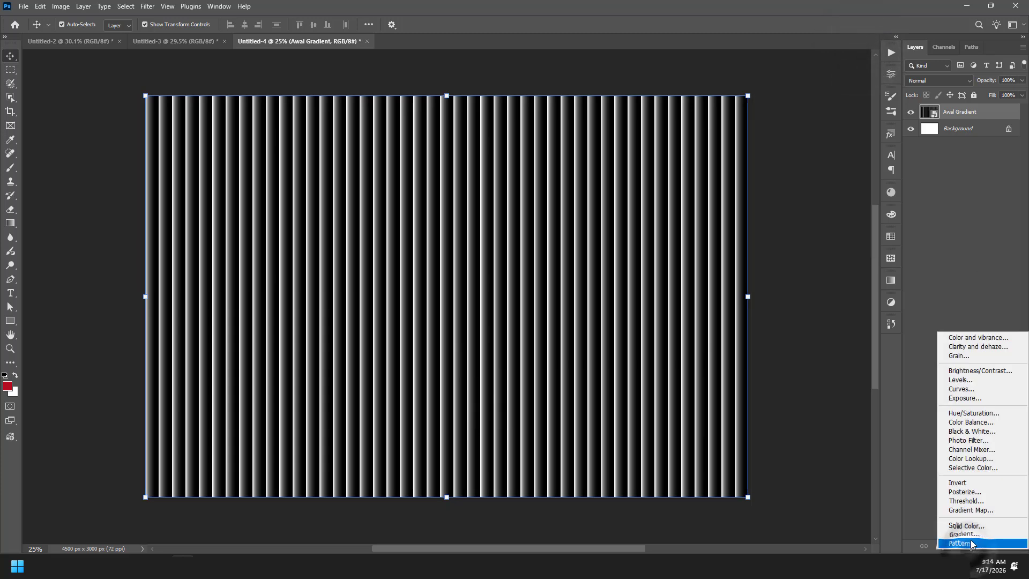
click(951, 332)
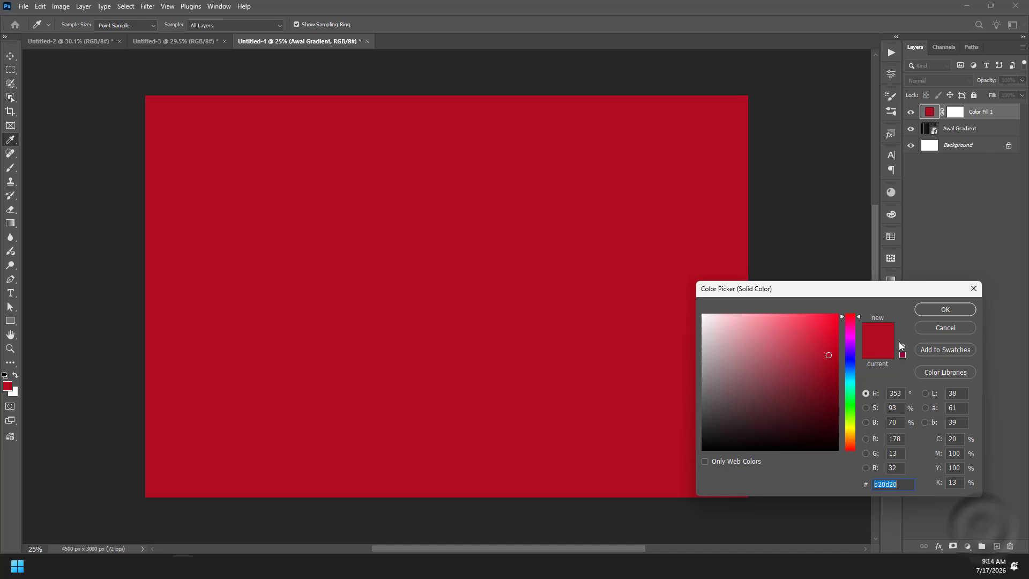
click(932, 309)
Step: Convert the red Color Fill 1 layer to a smart object and rasterize it
right_click(986, 113)
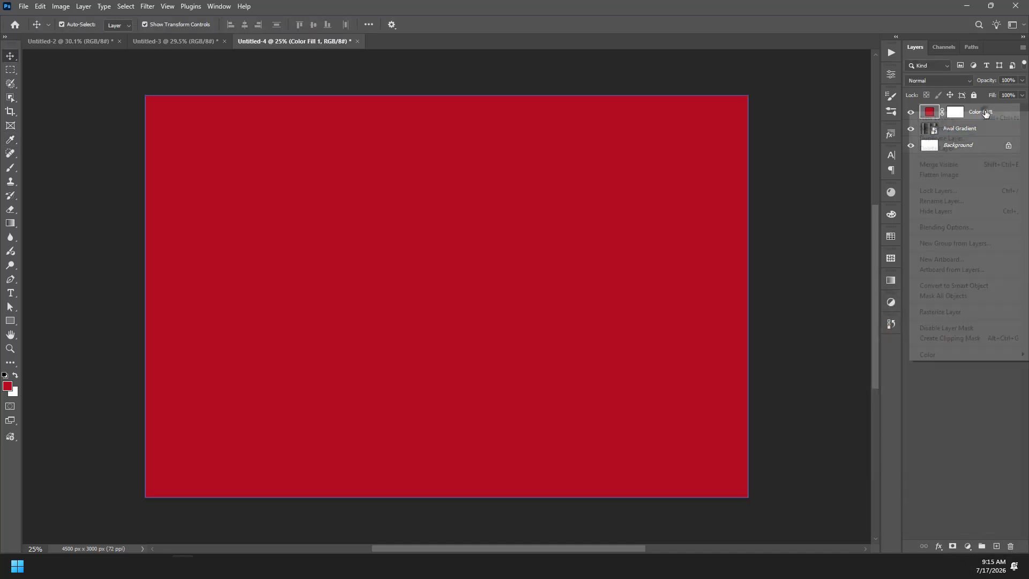
click(976, 288)
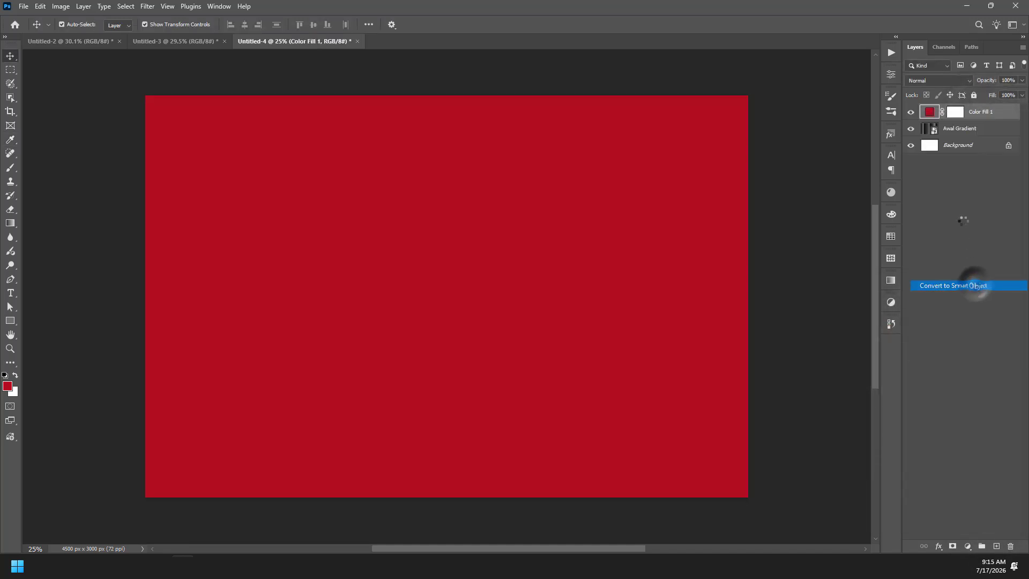
right_click(973, 118)
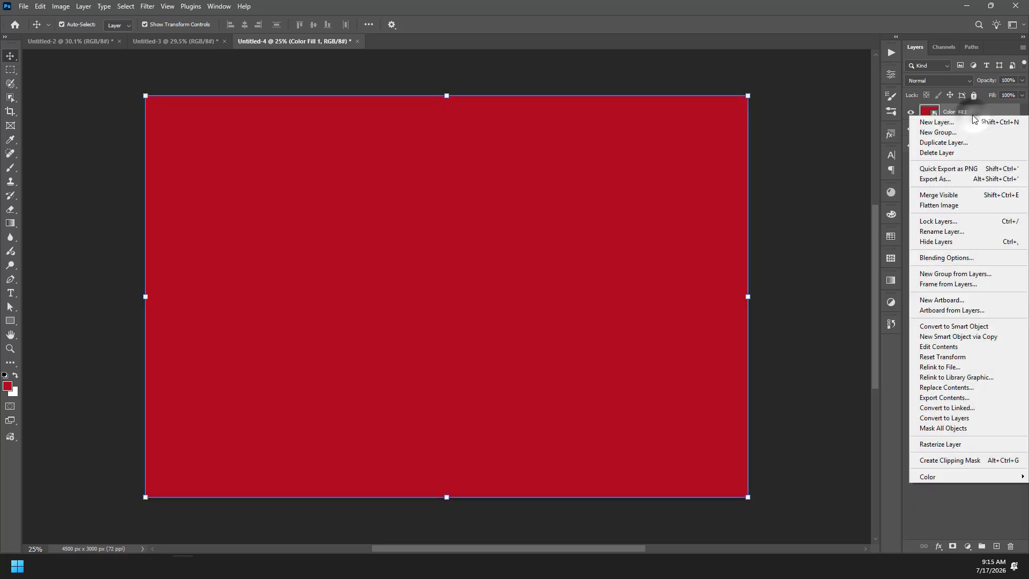
click(935, 442)
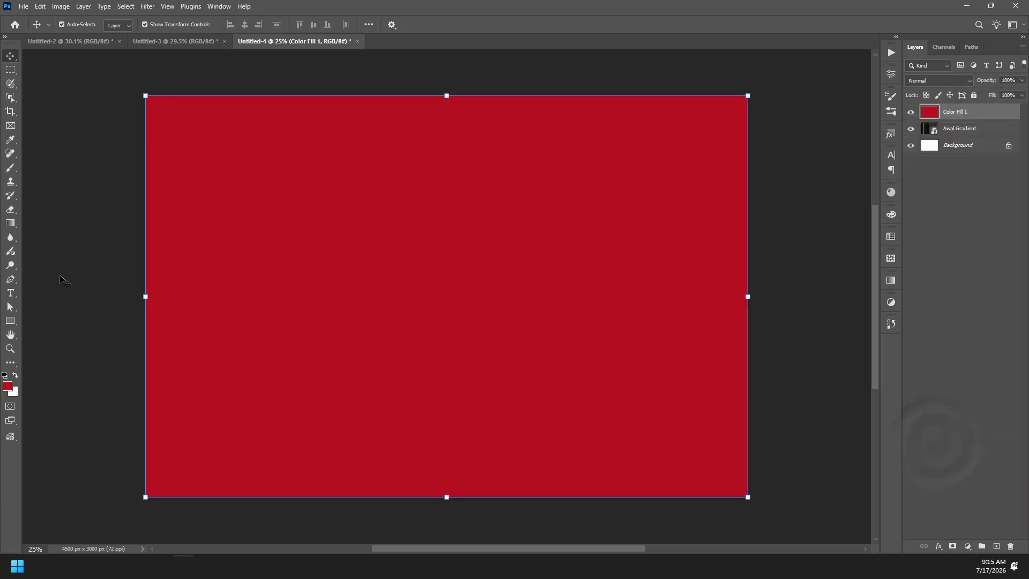
Step: Paint a large soft cyan #07bcd2 spot on the center of the red layer with the 4000 px brush at 30% opacity
click(11, 167)
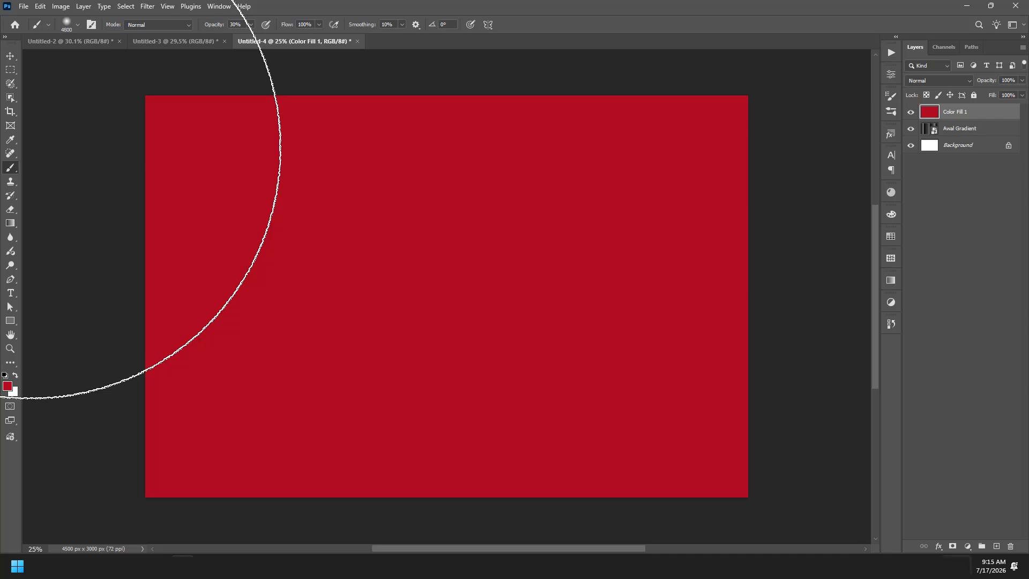
click(8, 386)
drag(846, 381, 851, 378)
click(837, 336)
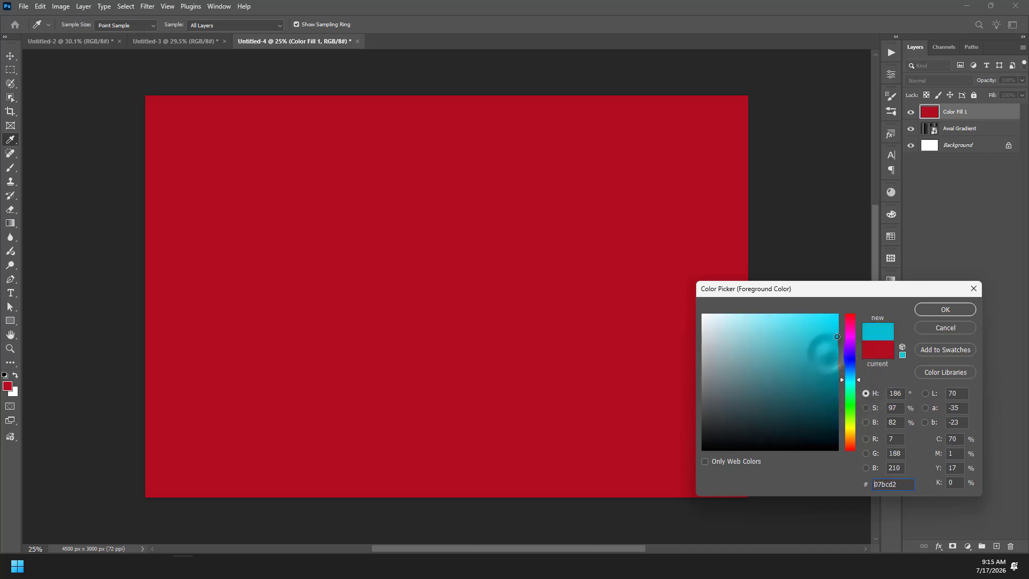
click(938, 309)
key(b)
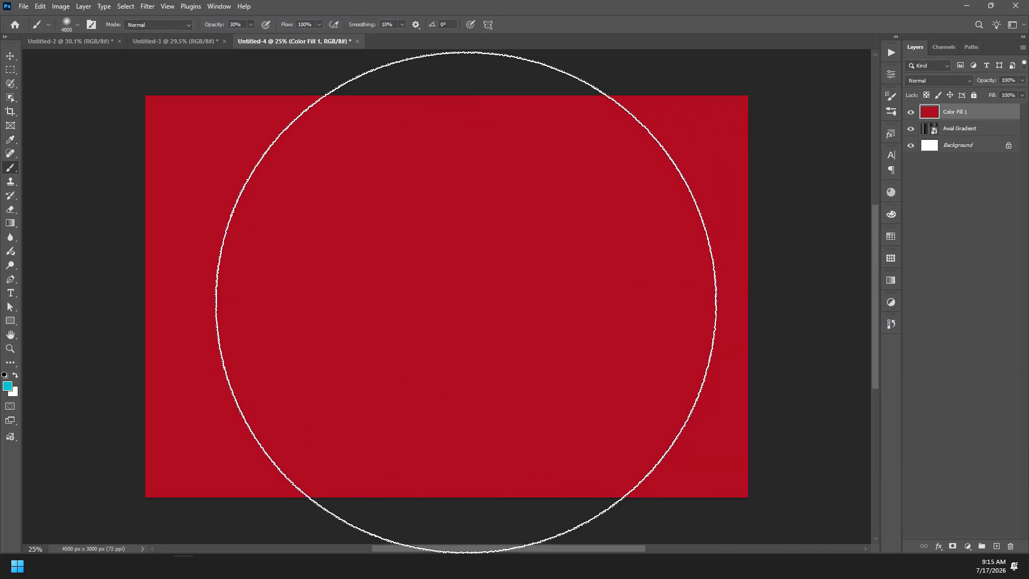
drag(461, 306, 465, 300)
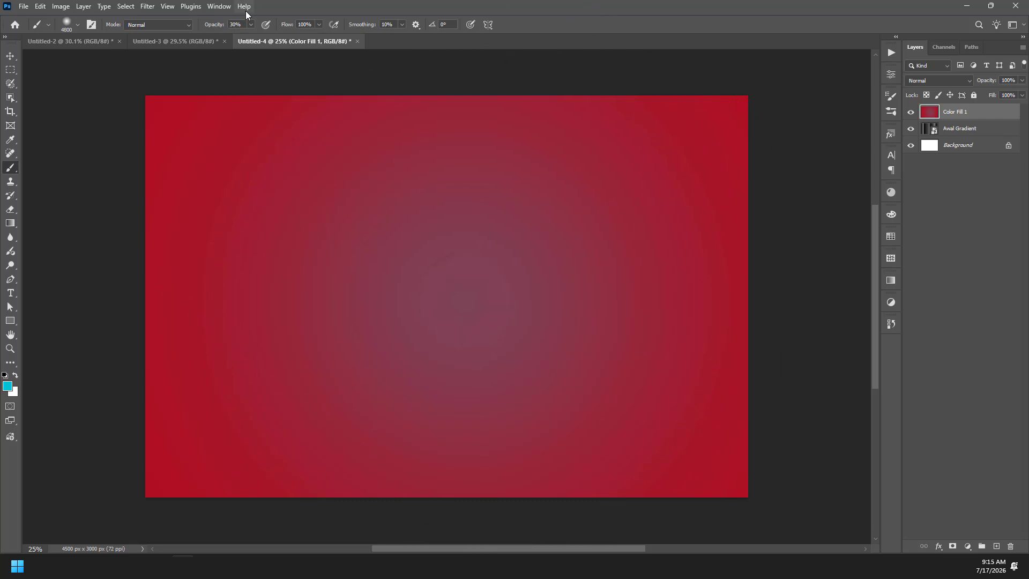
Step: Set the brush opacity to 100% and paint a stronger cyan spot over the center of the red layer
drag(250, 37, 427, 53)
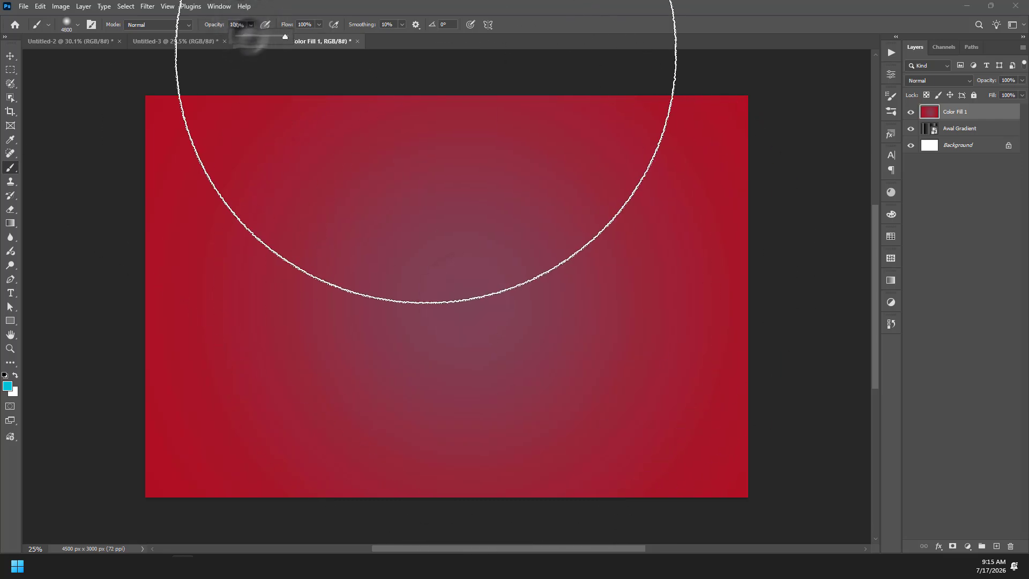
click(435, 4)
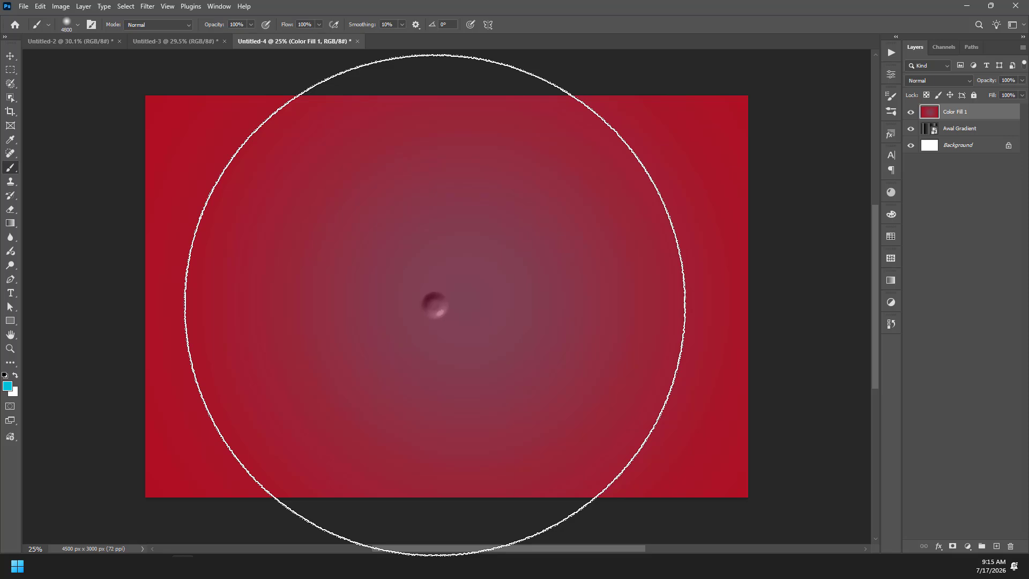
click(435, 304)
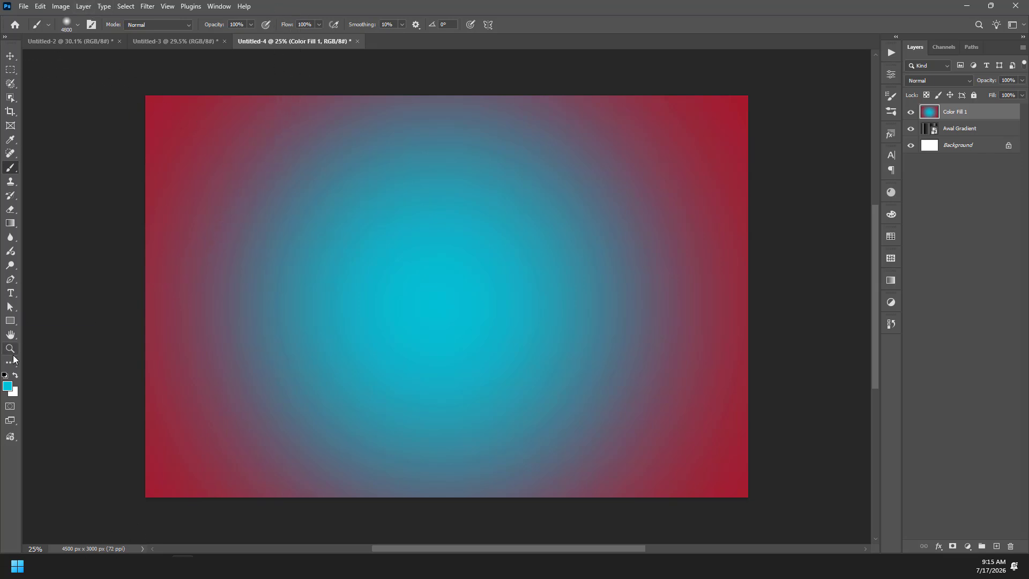
Step: Set the foreground color to deep blue #1b03d5
click(7, 386)
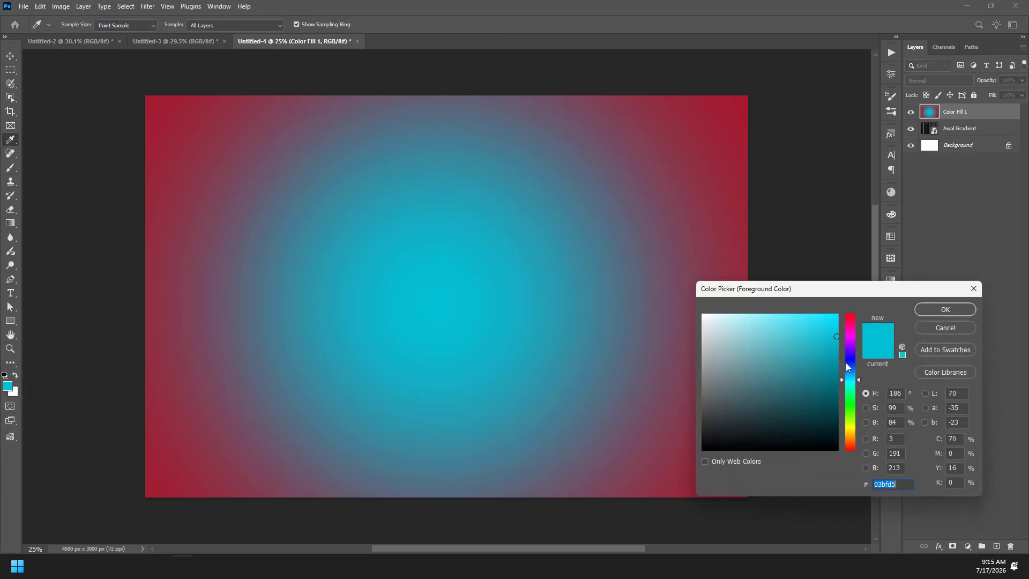
click(849, 368)
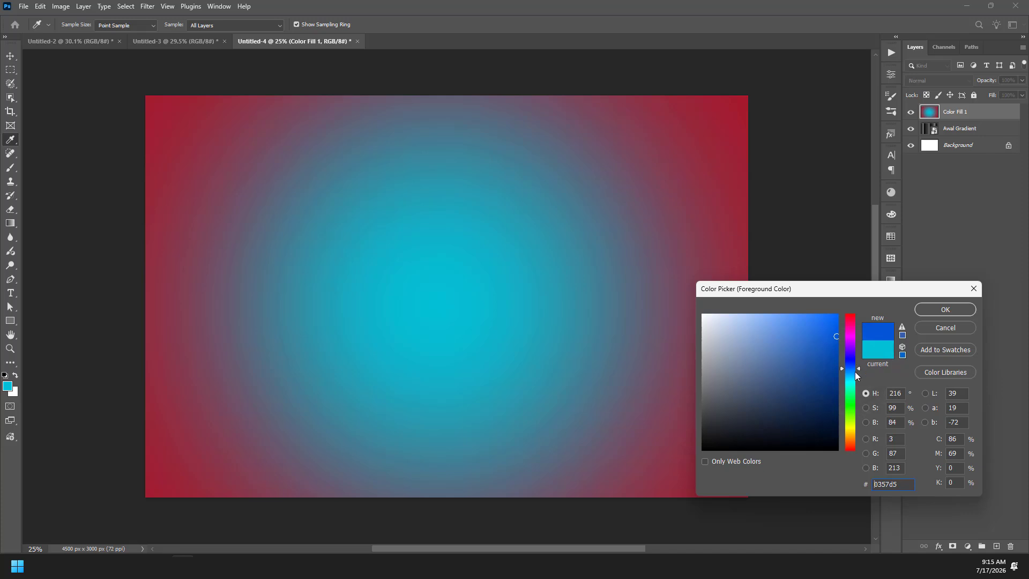
click(943, 311)
Step: Reduce the soft brush to 3700 px and paint blue spots near the lower-right and upper-left corners of the Color Fill 1 layer
key(bracketleft)
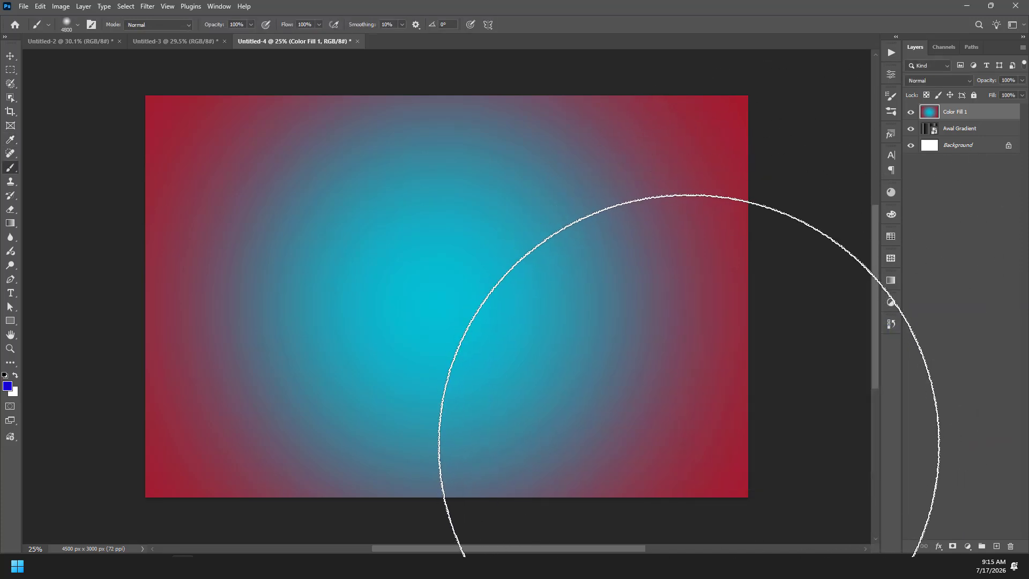
key(bracketleft)
key(bracketleft)
key(bracketleft)
key(bracketleft)
key(bracketleft)
key(bracketleft)
key(bracketleft)
key(bracketleft)
key(bracketleft)
key(bracketleft)
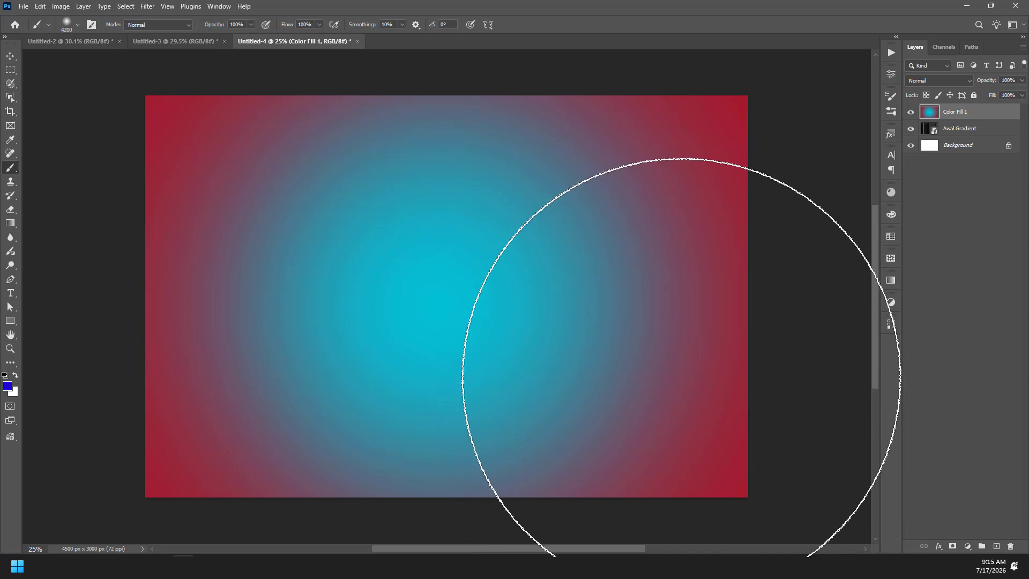
scroll(629, 275, down, 3)
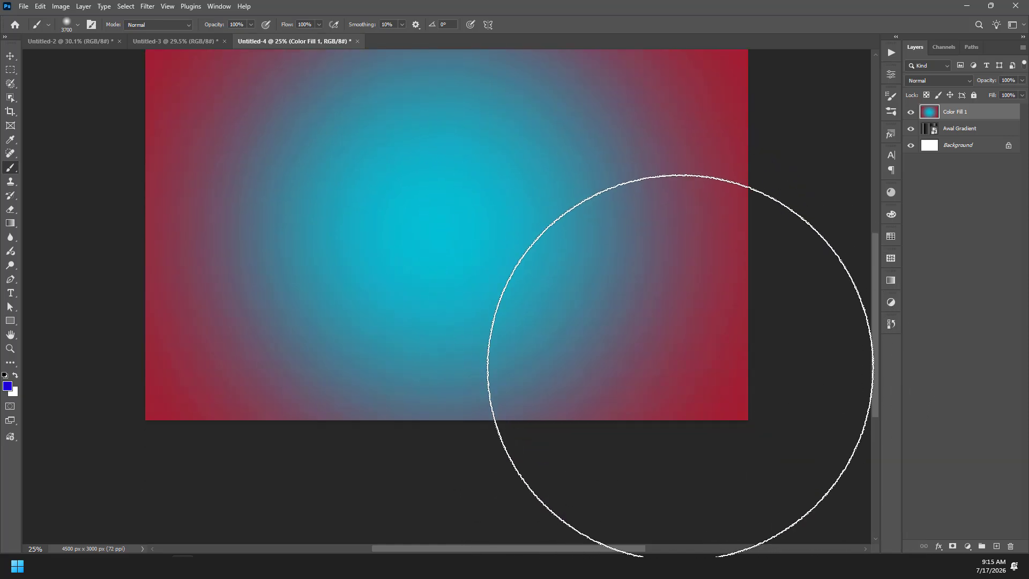
click(680, 360)
scroll(362, 248, up, 4)
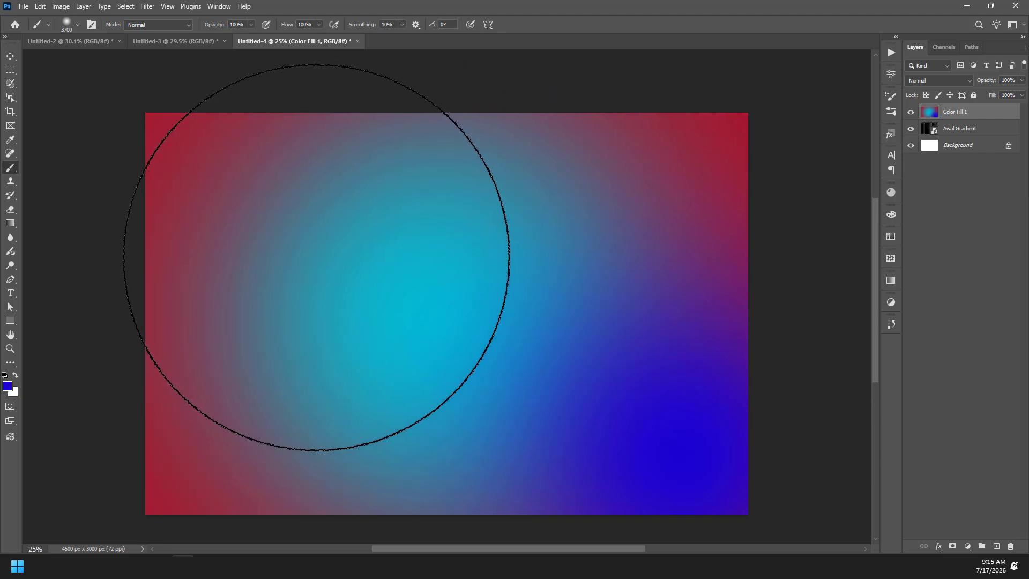
click(201, 193)
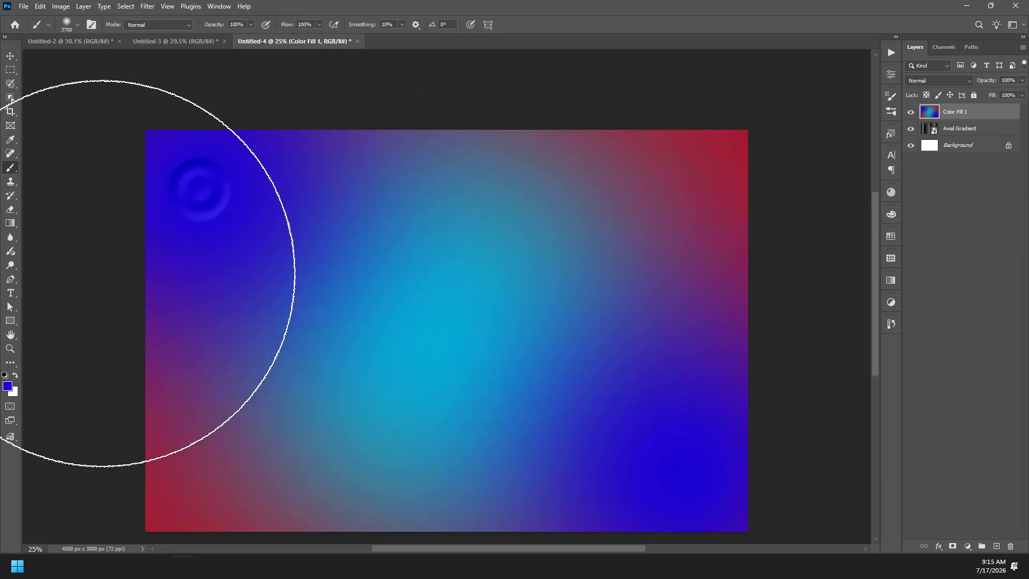
Step: Change the foreground color to green #00ce1d
click(8, 387)
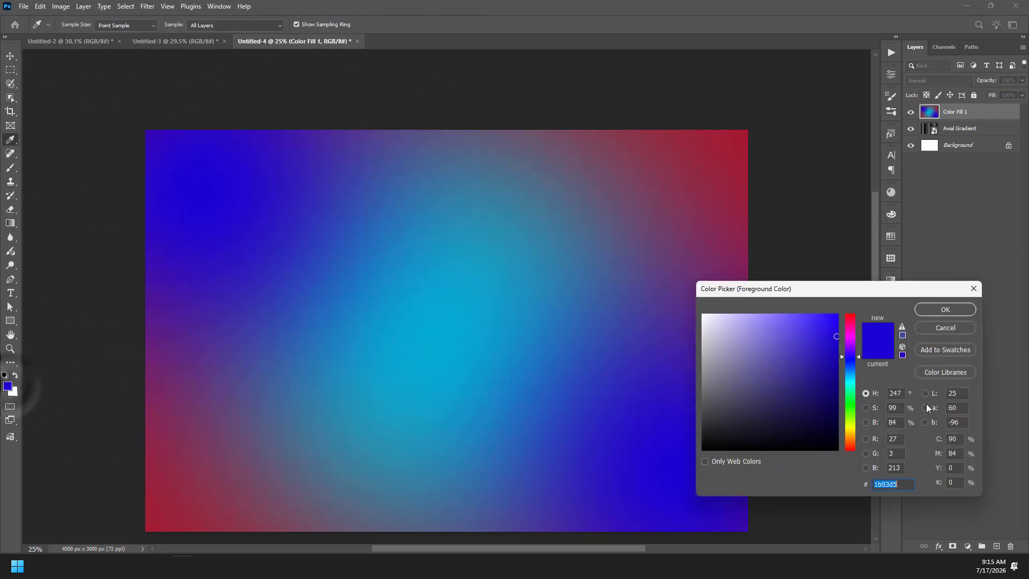
click(848, 405)
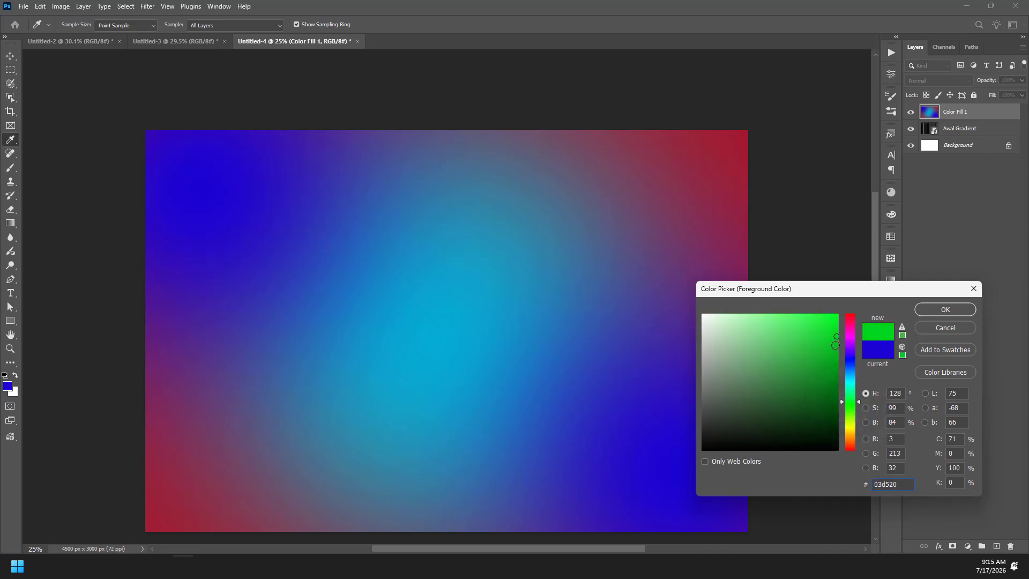
click(834, 359)
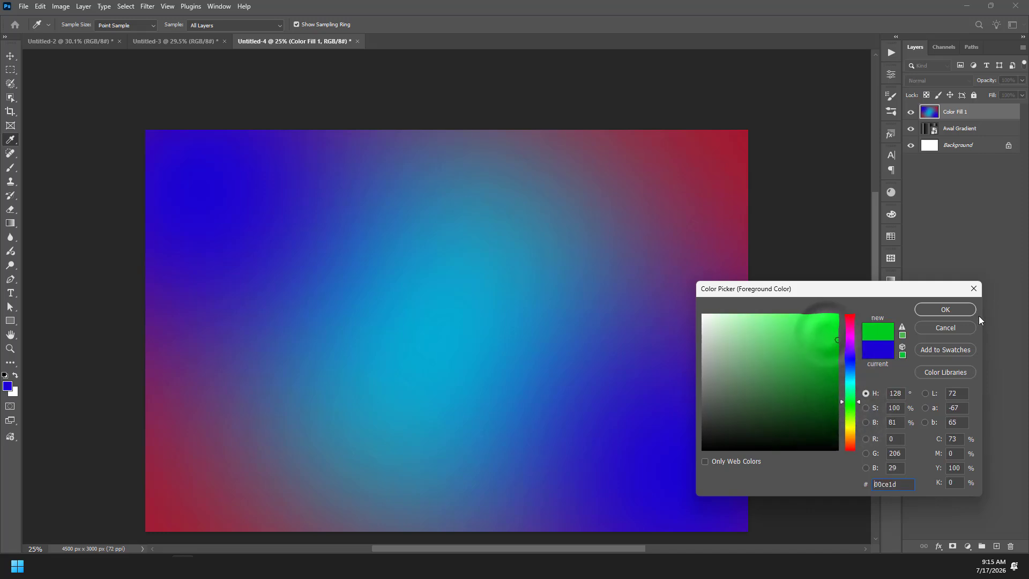
click(959, 310)
Step: Reduce the soft brush to 3100 px and paint a green spot near the upper-right corner of the Color Fill 1 layer
key(bracketleft)
key(bracketleft)
key(bracketleft)
key(bracketleft)
key(bracketleft)
key(bracketleft)
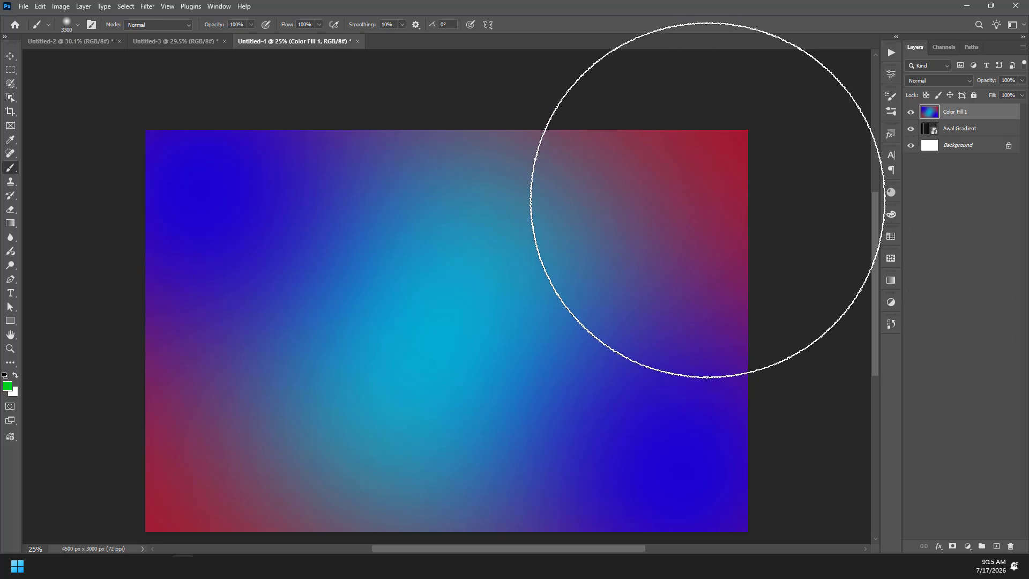
click(662, 213)
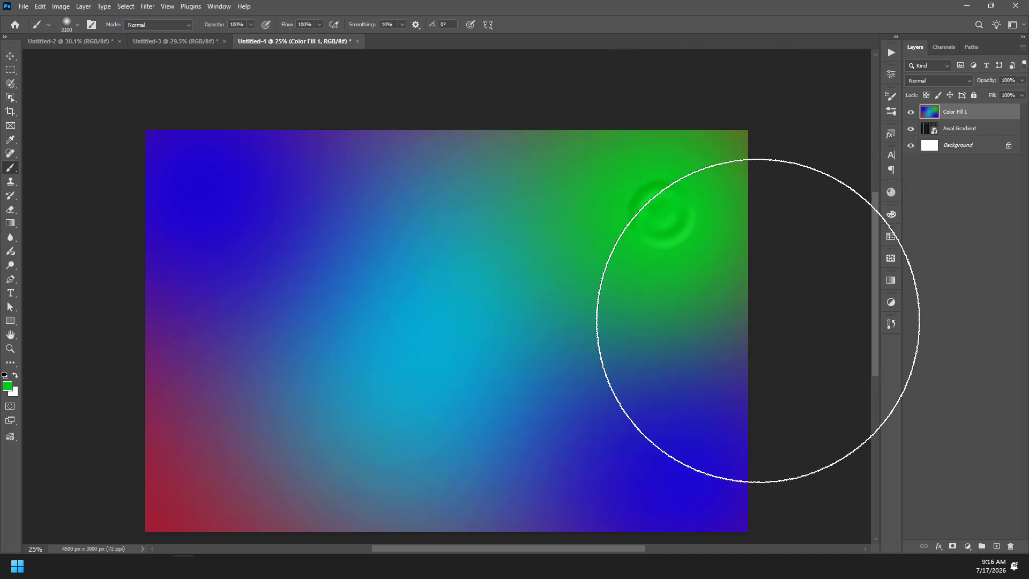
Step: Set the Color Fill 1 layer's blend mode to Screen over the striped gradient and deselect the layer
scroll(742, 343, down, 2)
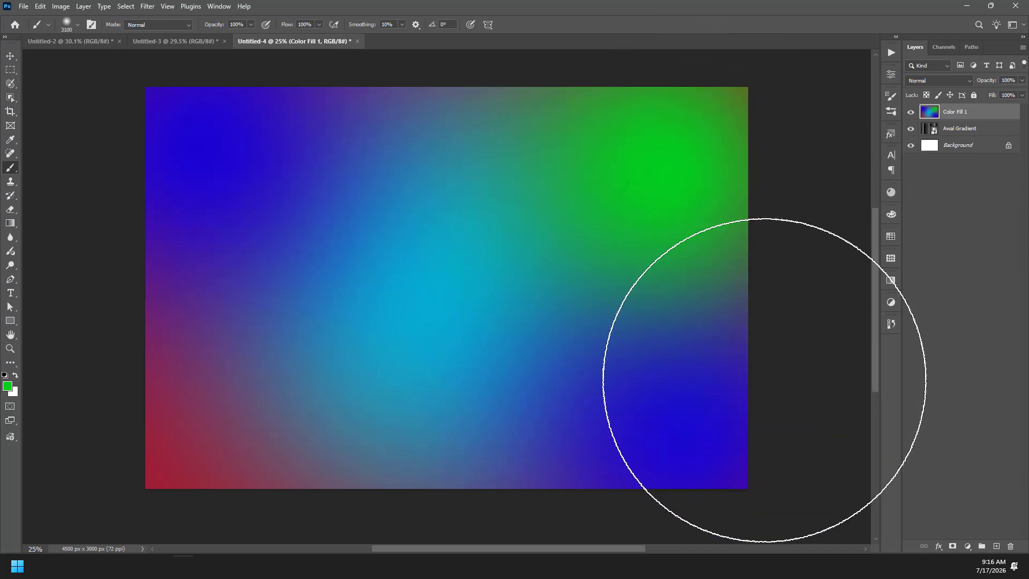
click(10, 55)
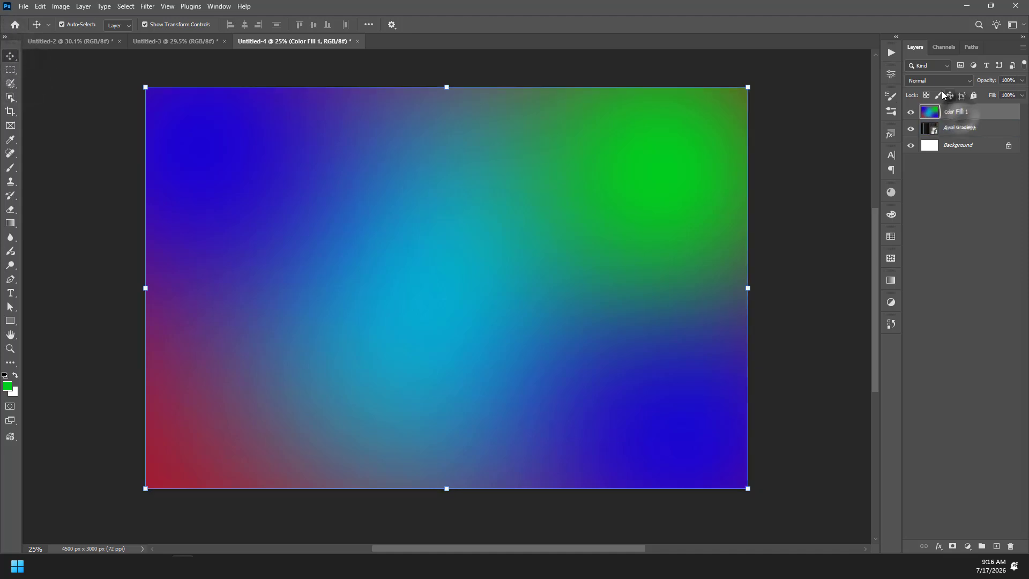
click(938, 81)
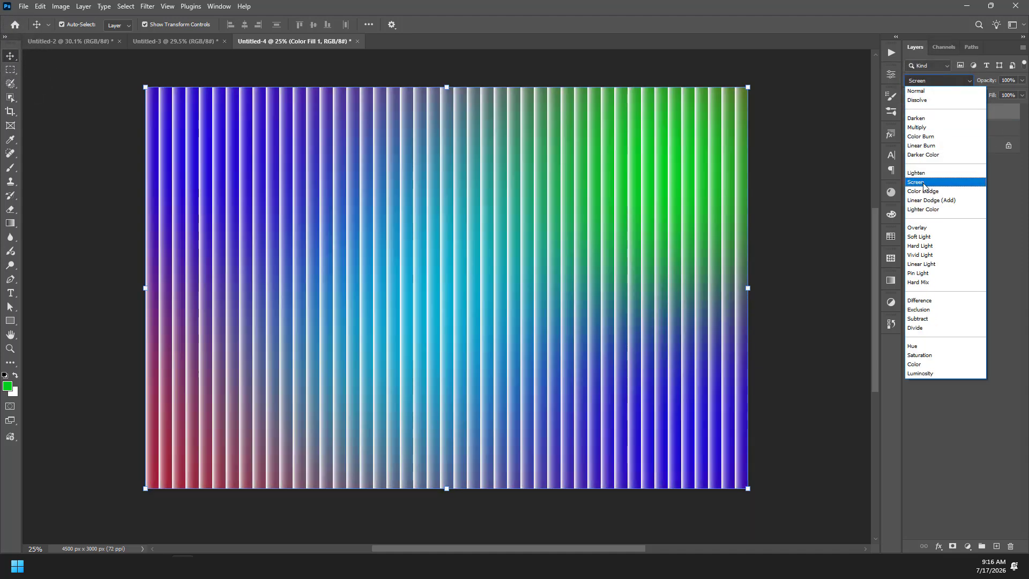
click(929, 182)
click(985, 267)
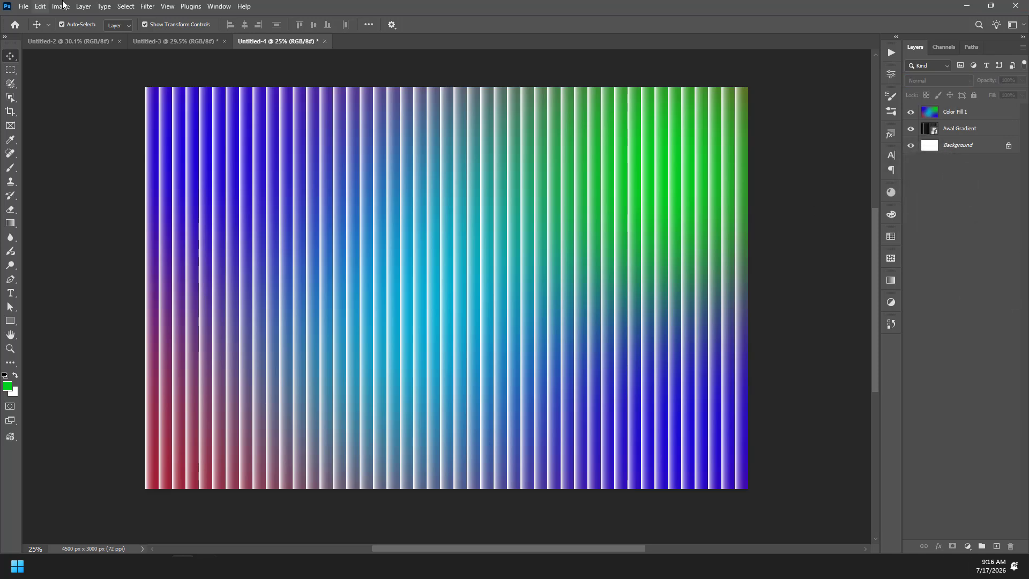
click(504, 317)
click(985, 301)
click(961, 220)
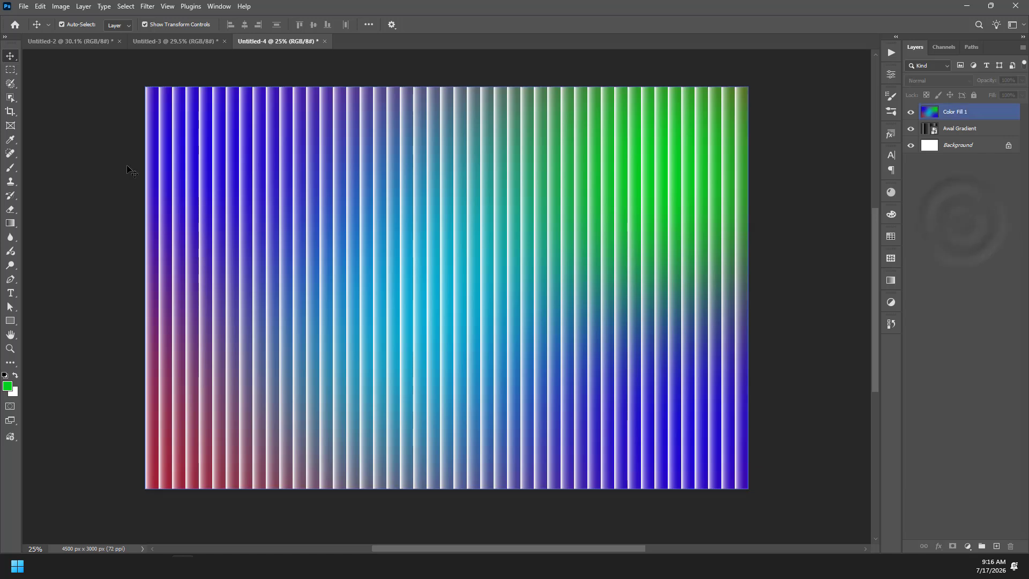
click(649, 119)
click(941, 180)
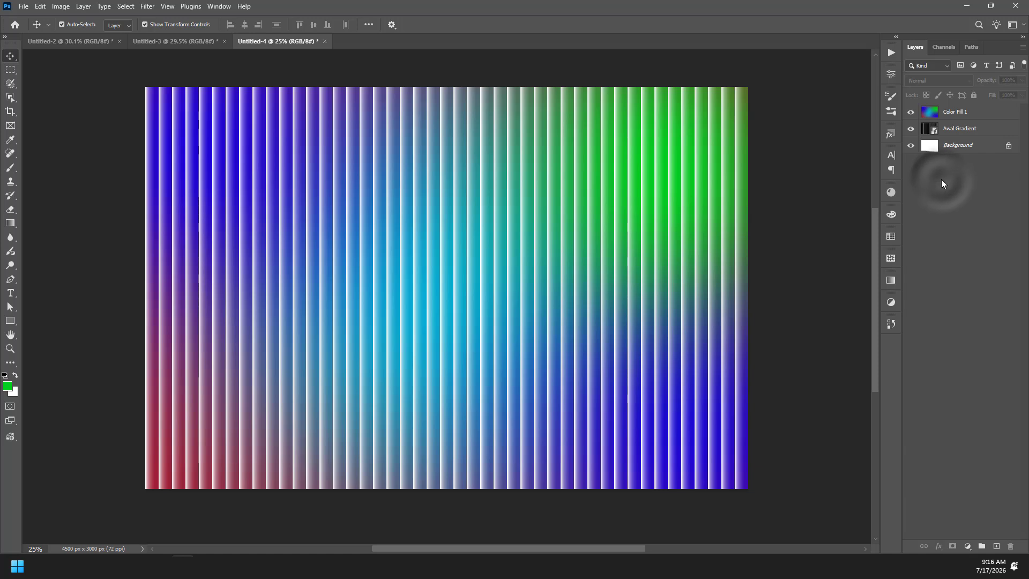